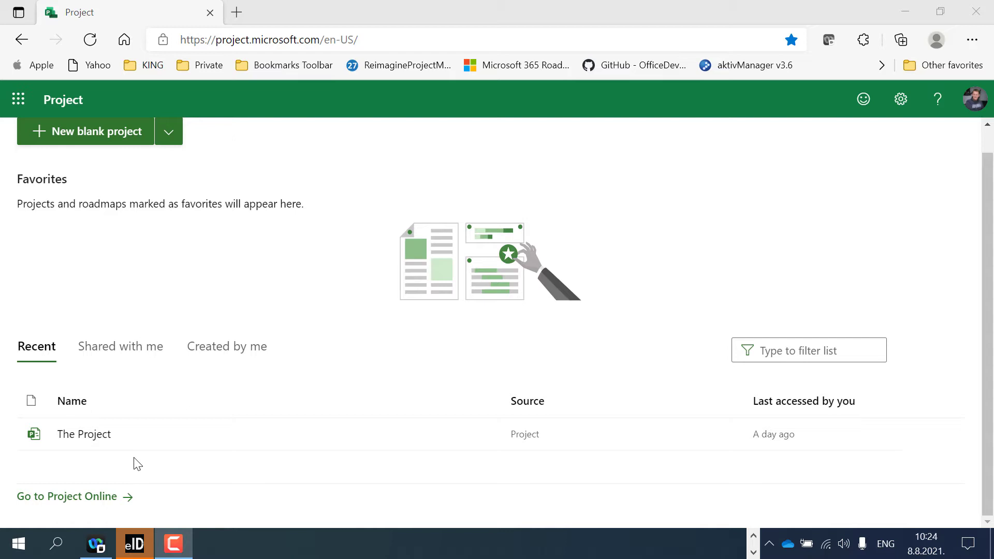
- Browse the Shared with me and Created by me tabs twice, then return to Recent
click(138, 362)
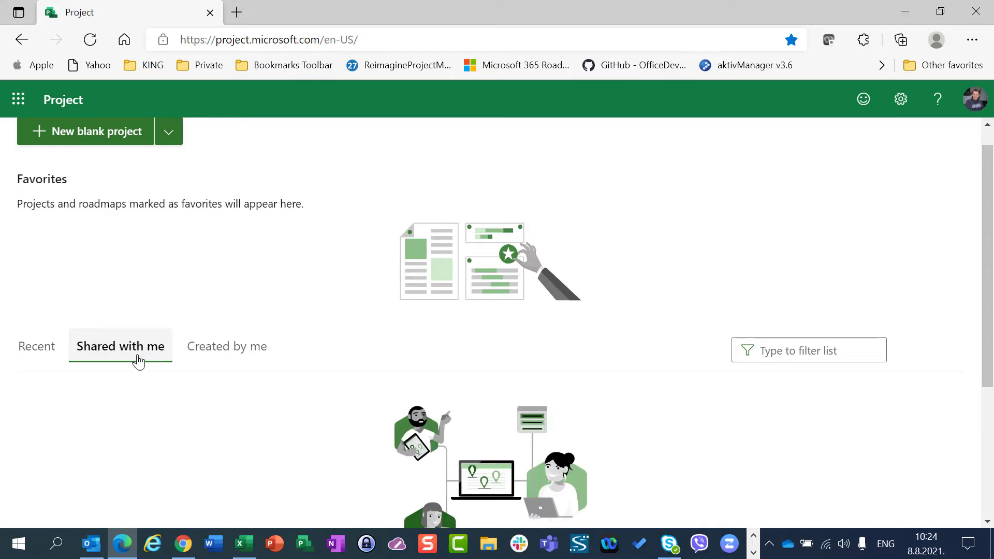
click(190, 354)
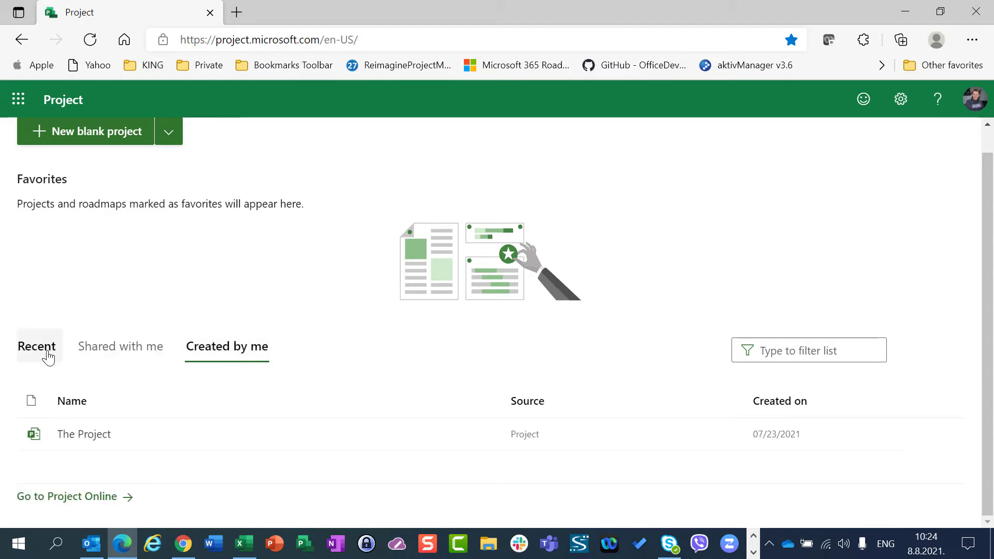
click(132, 358)
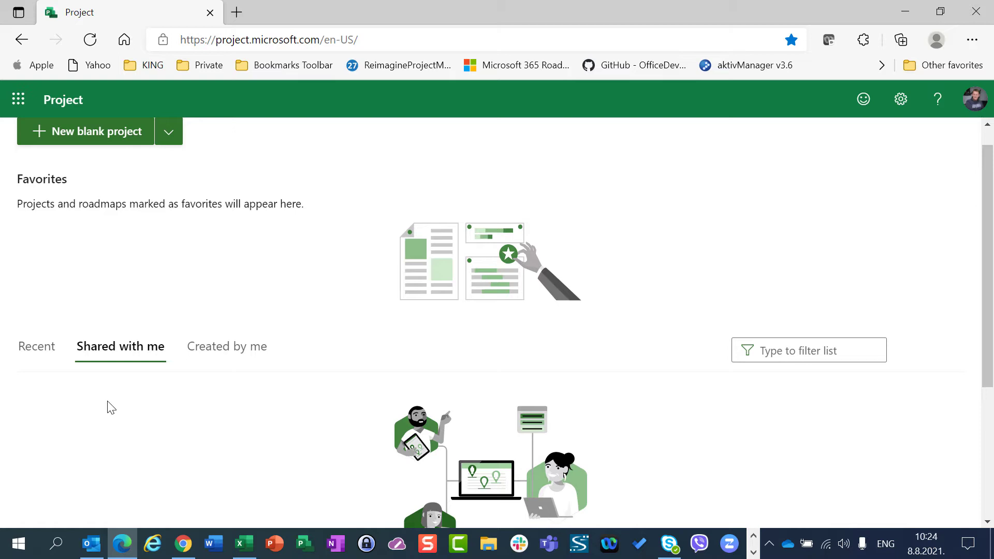
click(188, 352)
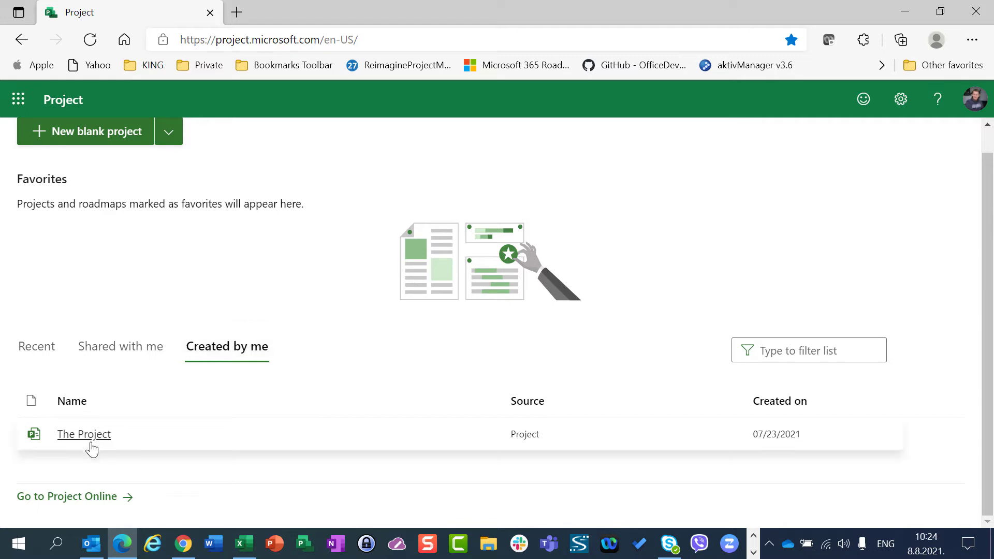
click(23, 349)
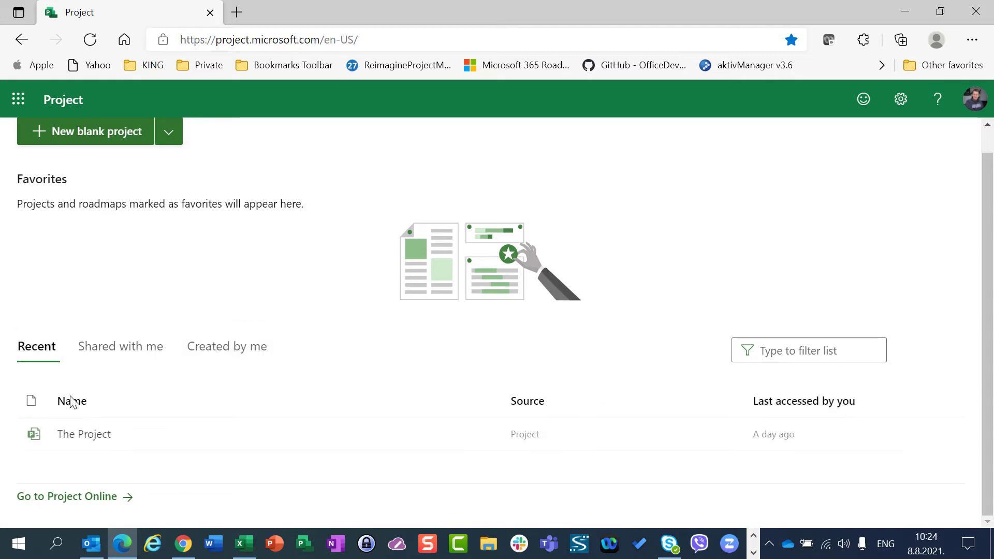
- Open The Project from the recent list to view its task grid
click(86, 438)
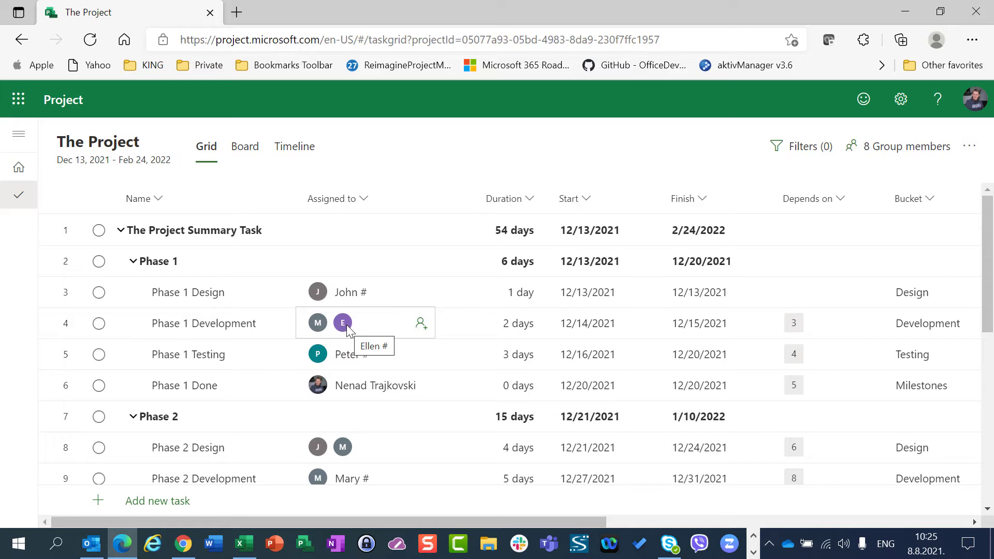
- Create a blank project named 'Project with Ellen's Task' starting 08/23/2021
click(47, 100)
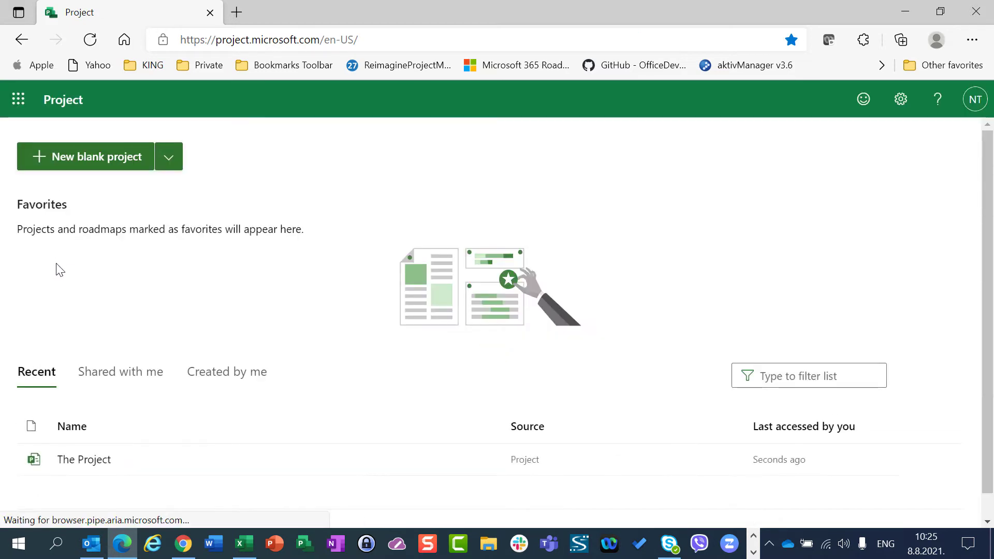
click(82, 162)
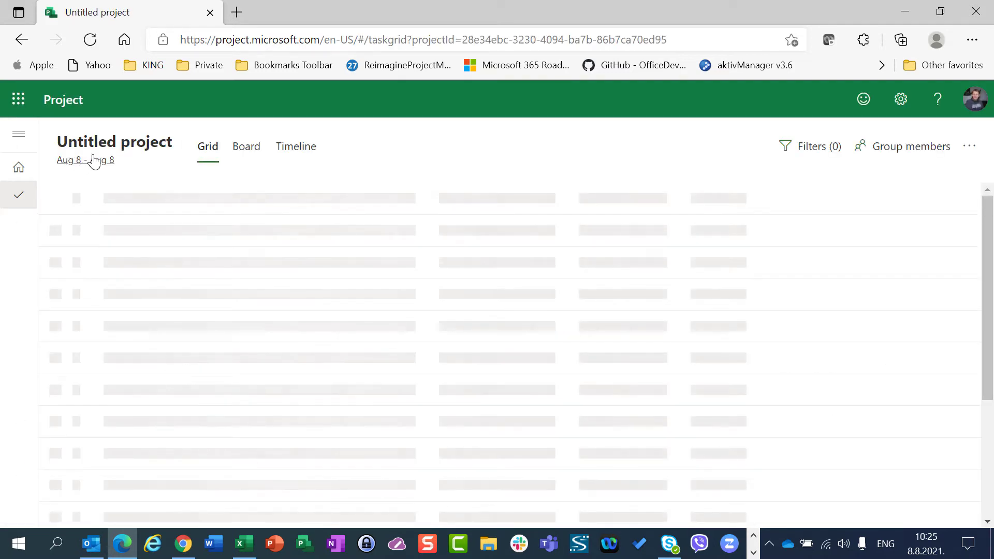
click(92, 150)
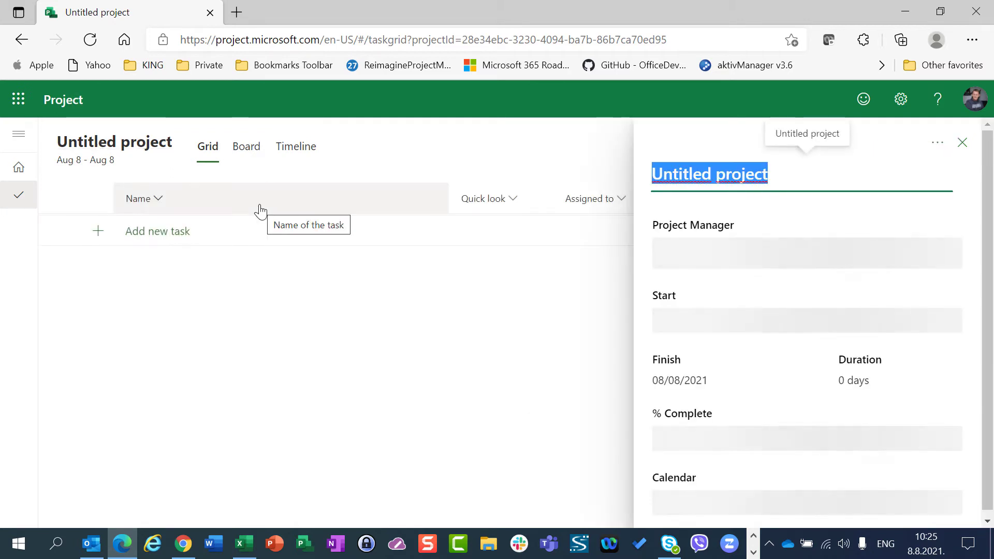
text(Proje)
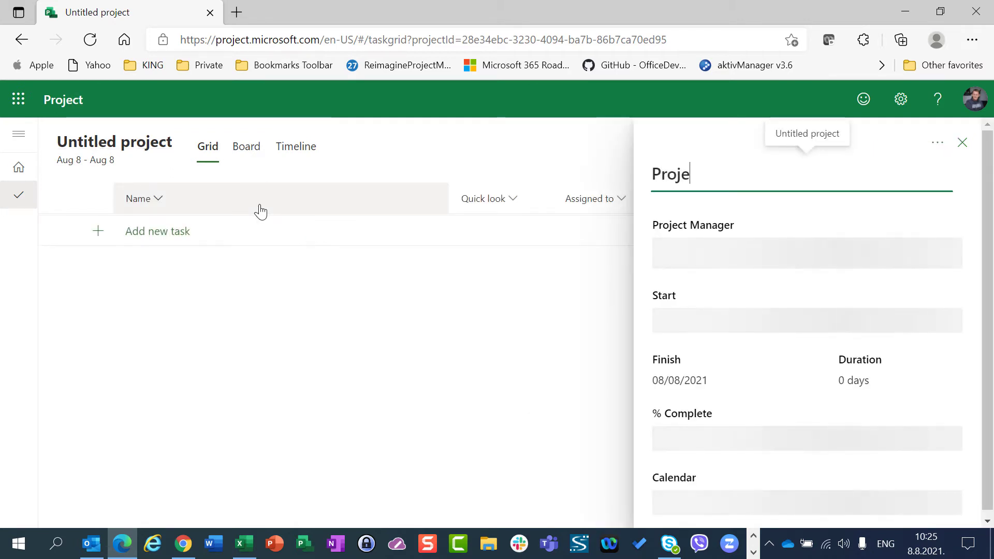
text(ct with Ellen's Task)
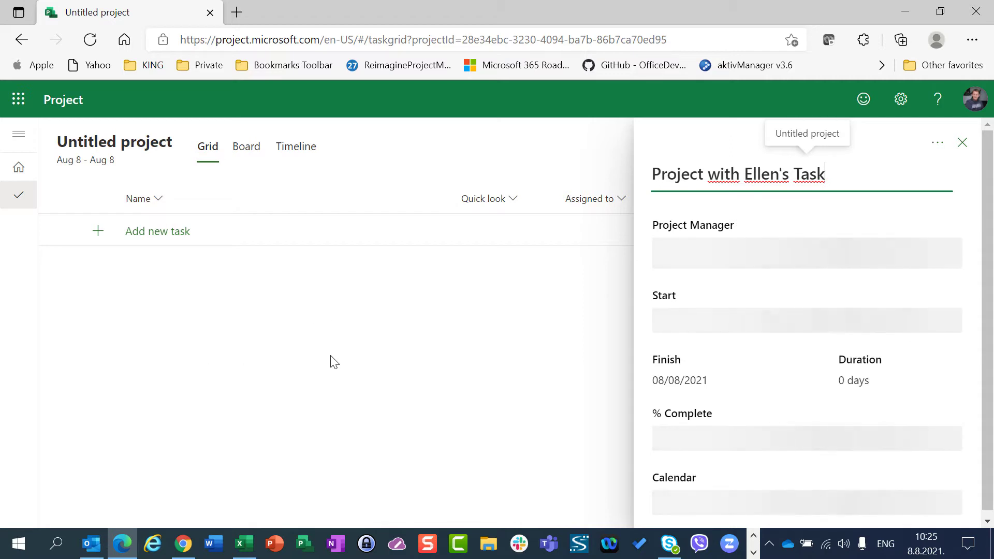
key(Tab)
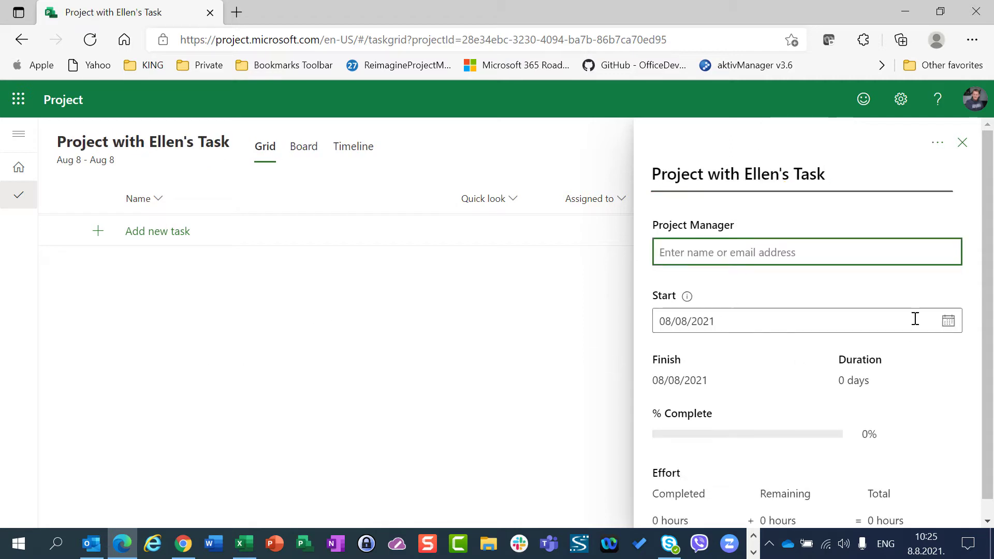
click(950, 322)
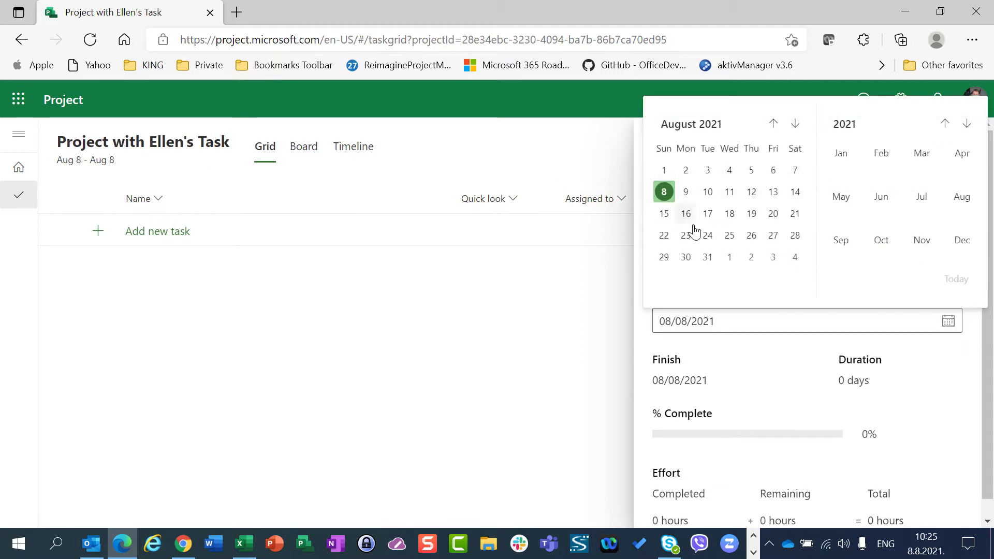
click(689, 239)
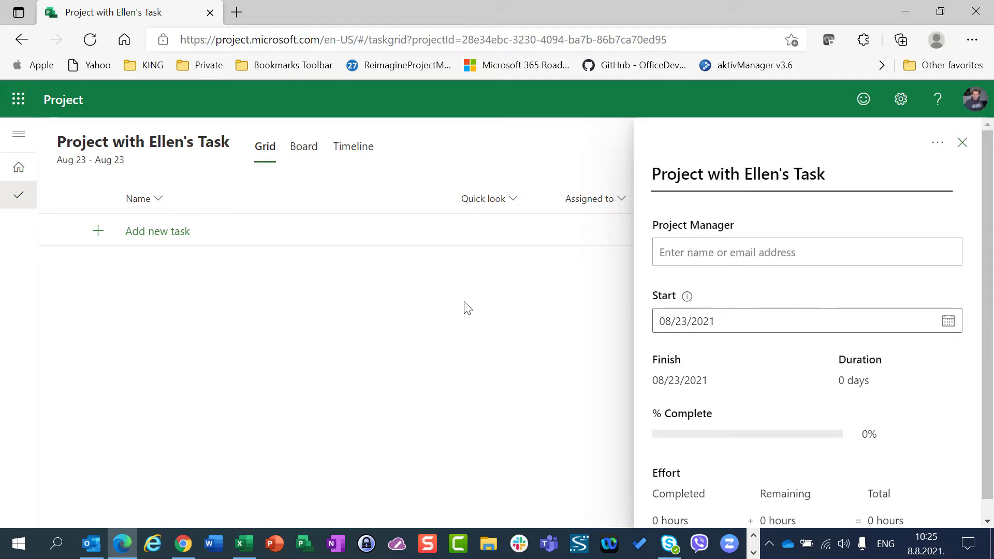
- Add a first task named 'Task for El'
click(170, 242)
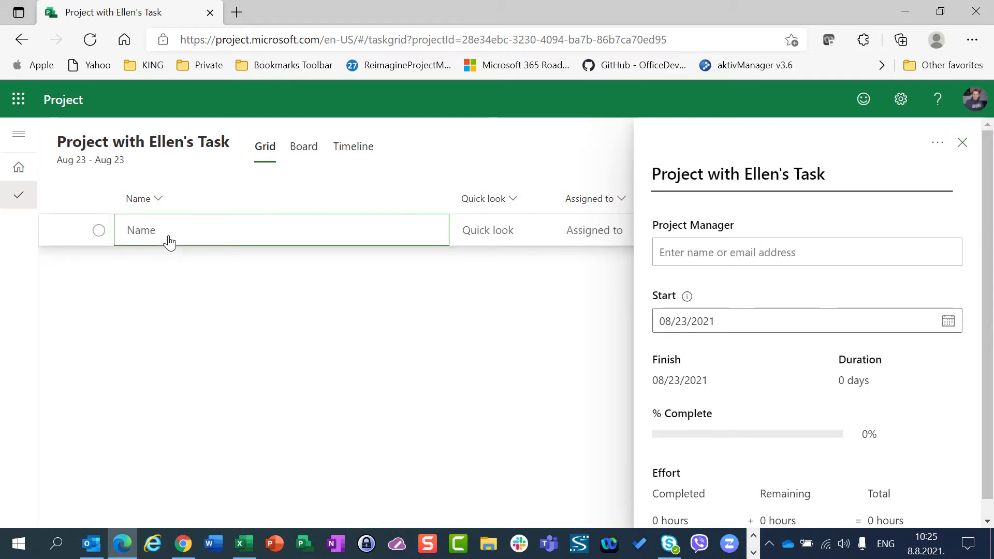
text(Tasdk)
key(BackSpace)
key(BackSpace)
text(s)
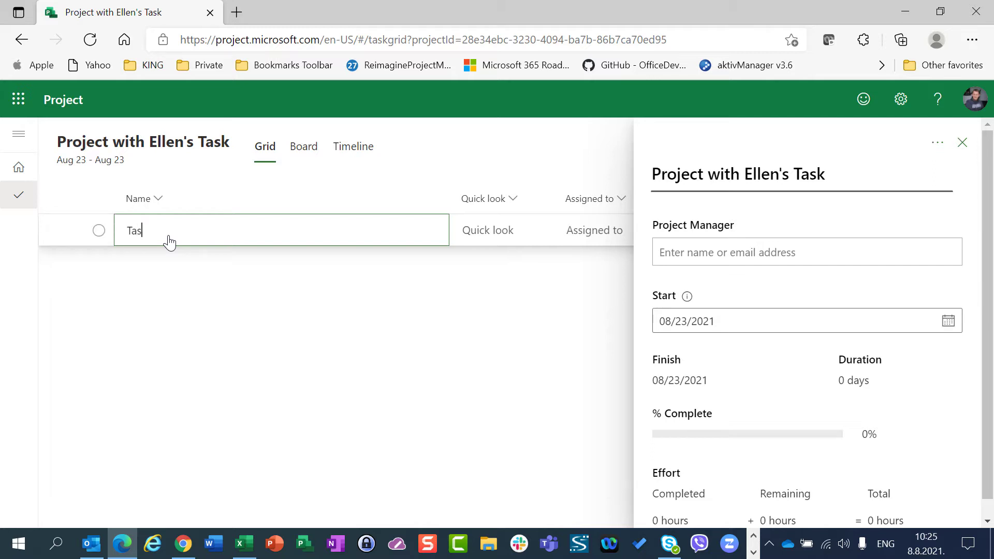
text(k for Ellen)
key(Return)
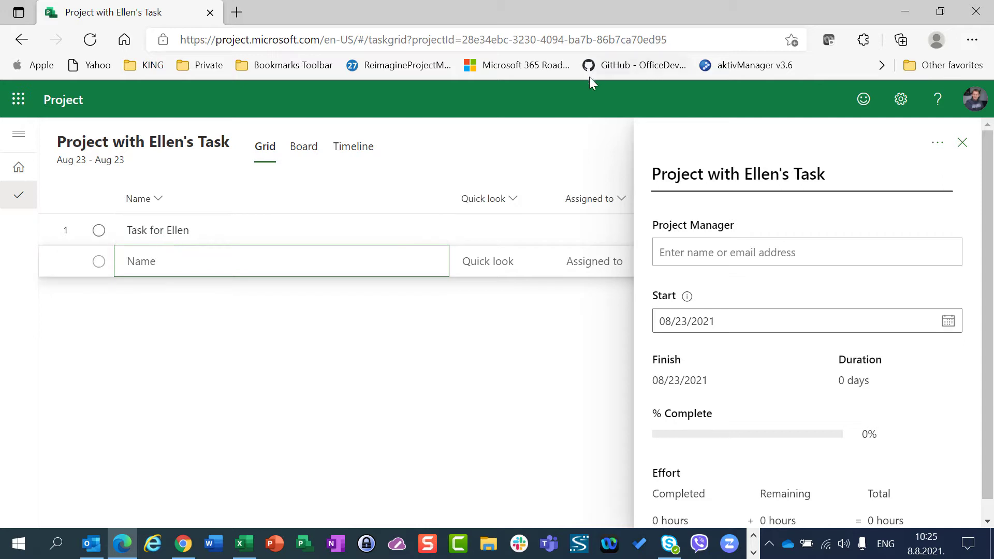
- Add the project to the existing Blog - Project for the Web group
click(963, 143)
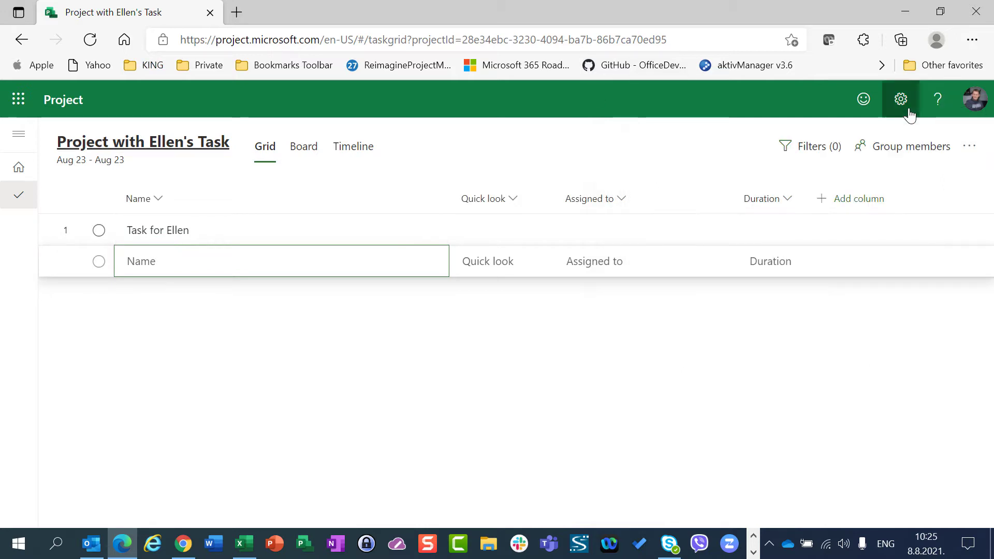
click(914, 147)
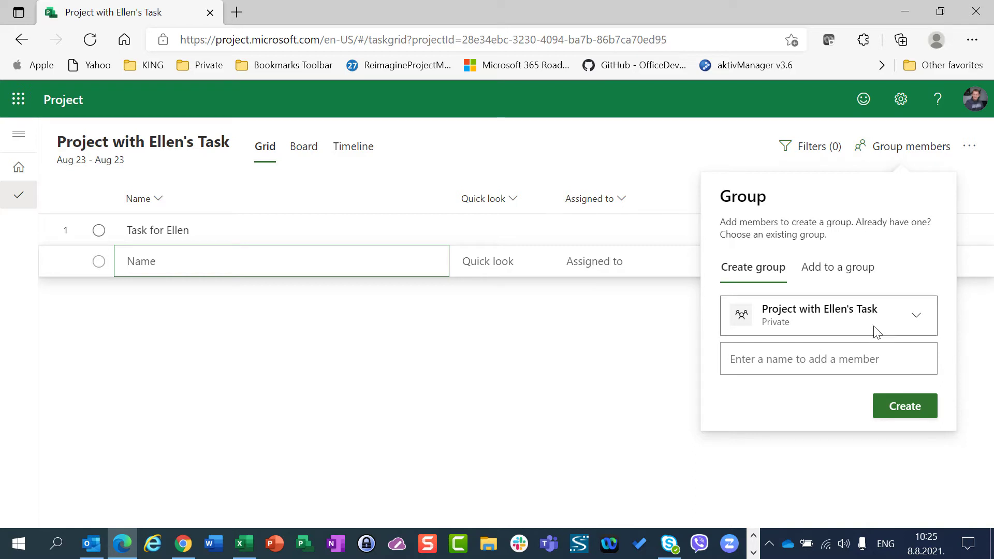
click(856, 278)
click(817, 319)
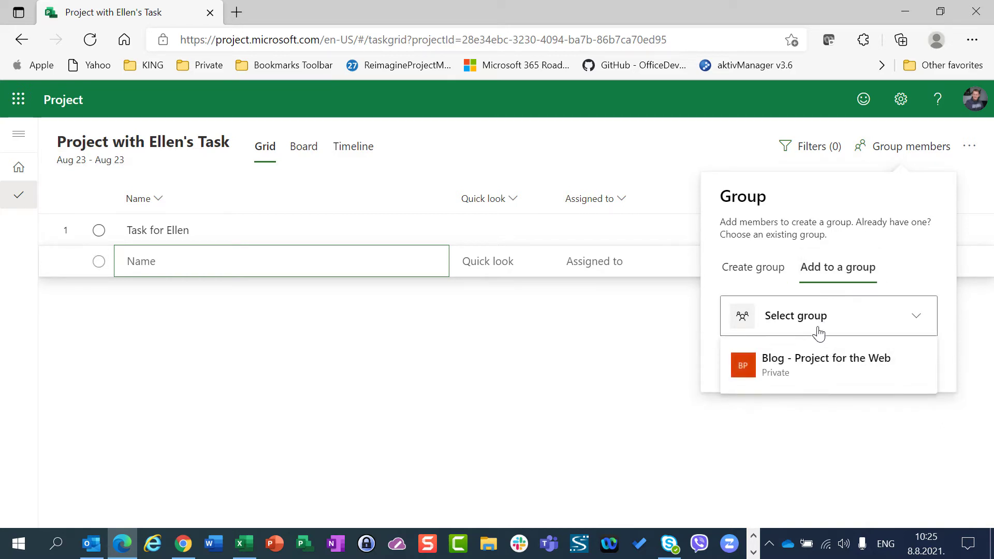
click(820, 380)
click(883, 369)
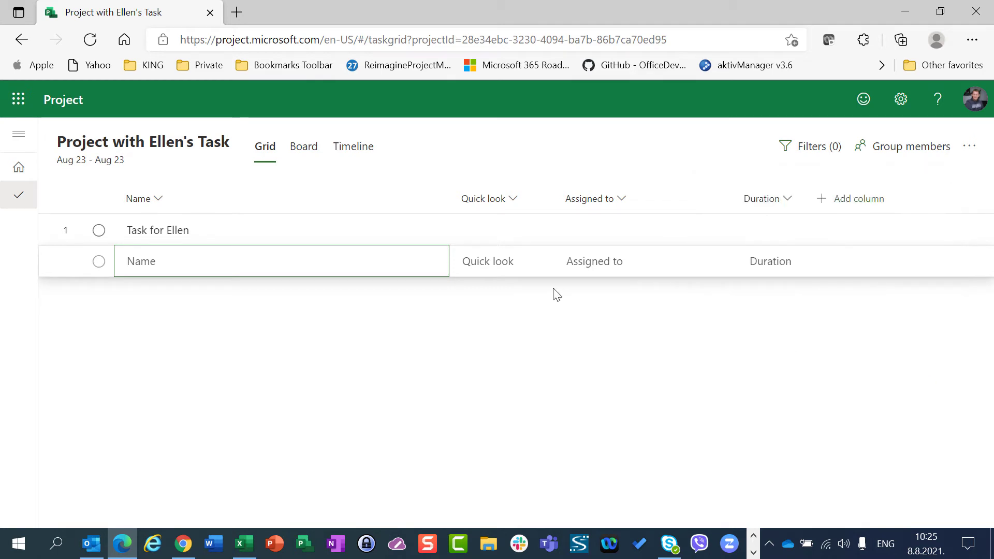
- Assign the new task to a team member and give it a 5-day duration
click(599, 268)
text(elle)
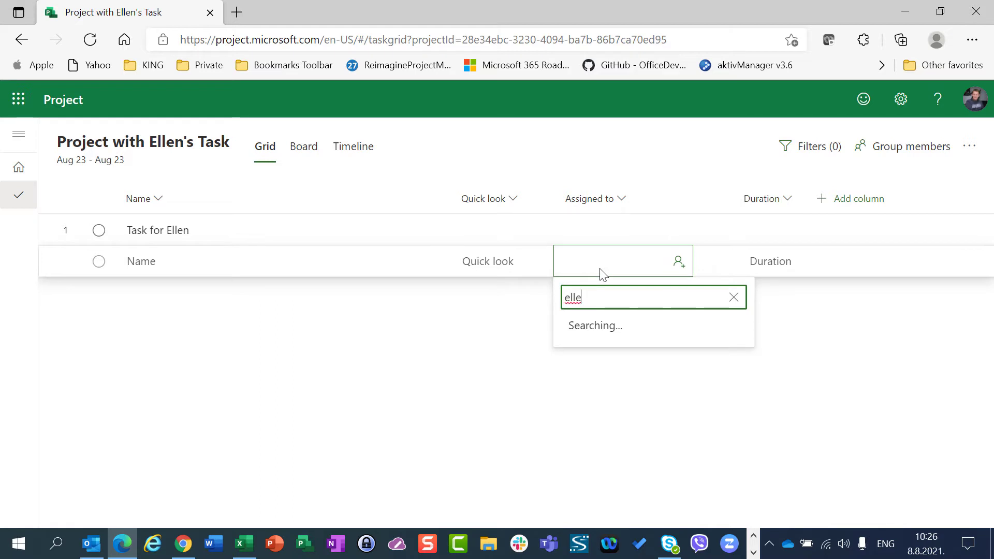
click(604, 354)
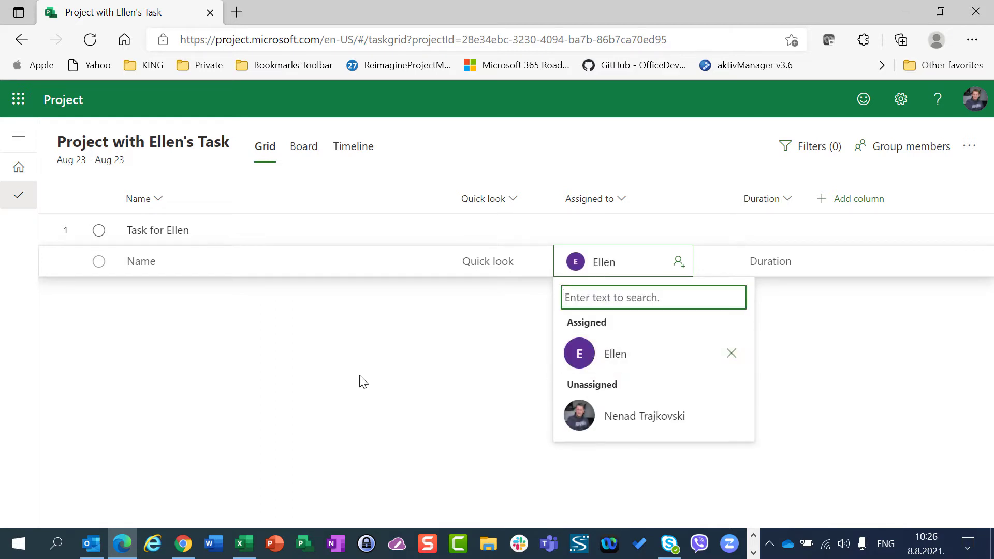
click(349, 393)
click(771, 273)
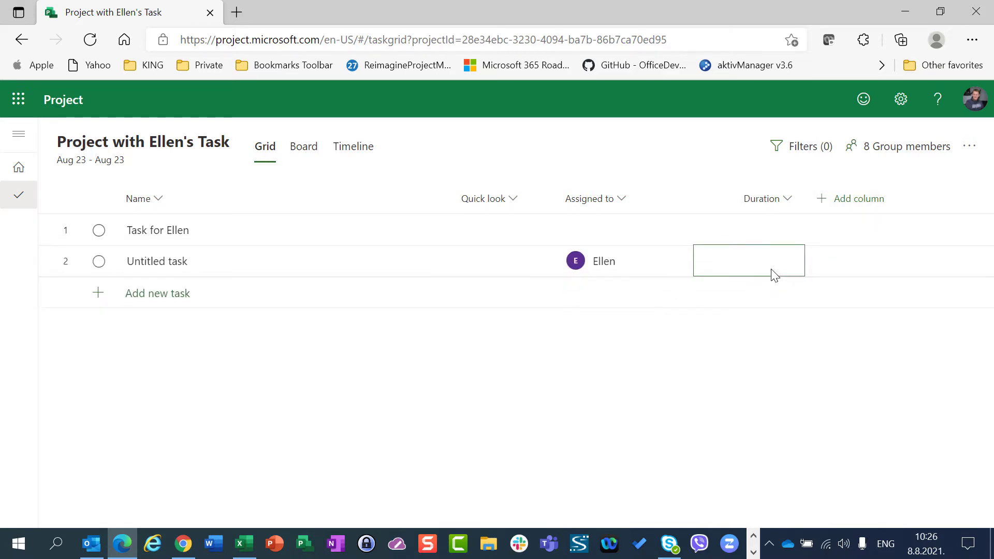
text(5)
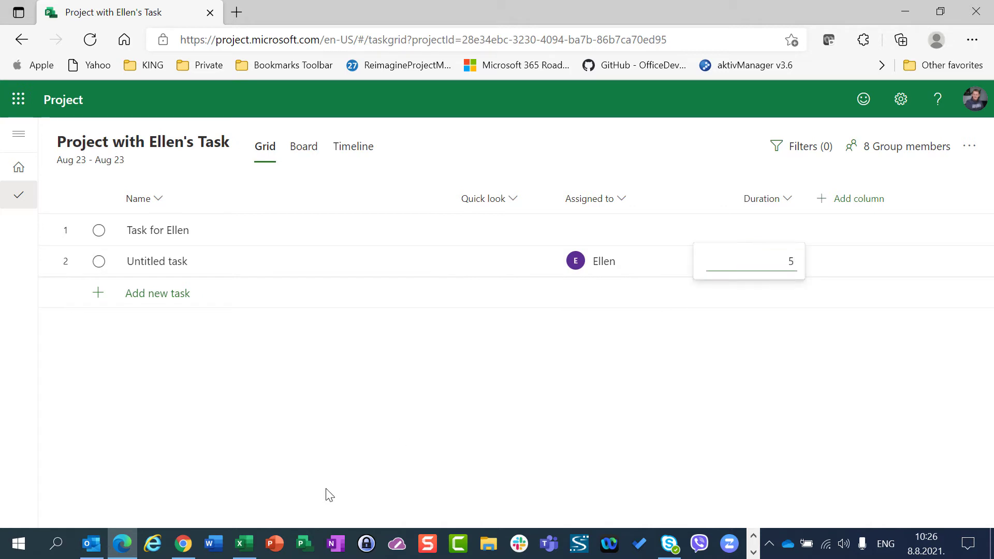
key(Return)
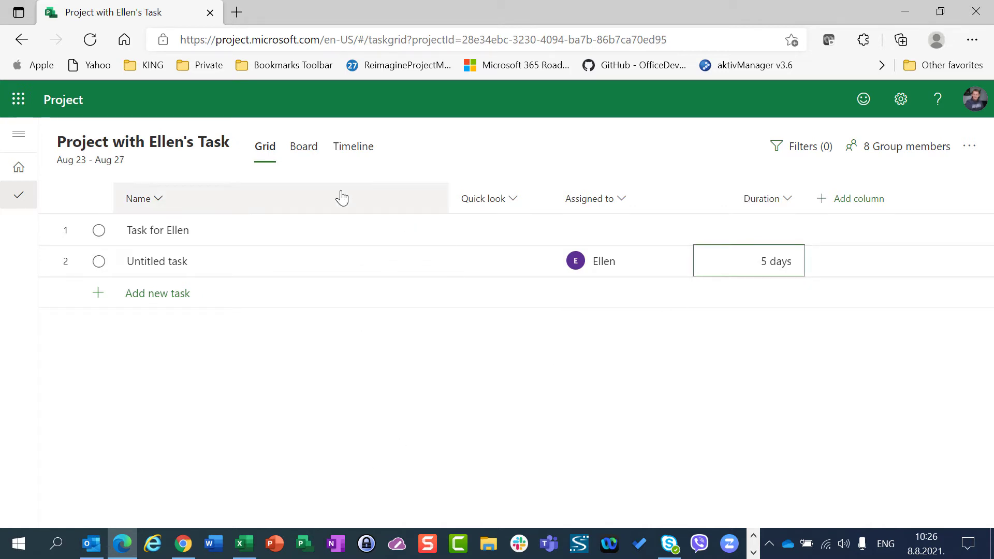
- Return to the Project home page and check the Created by me and Shared with me lists
click(71, 109)
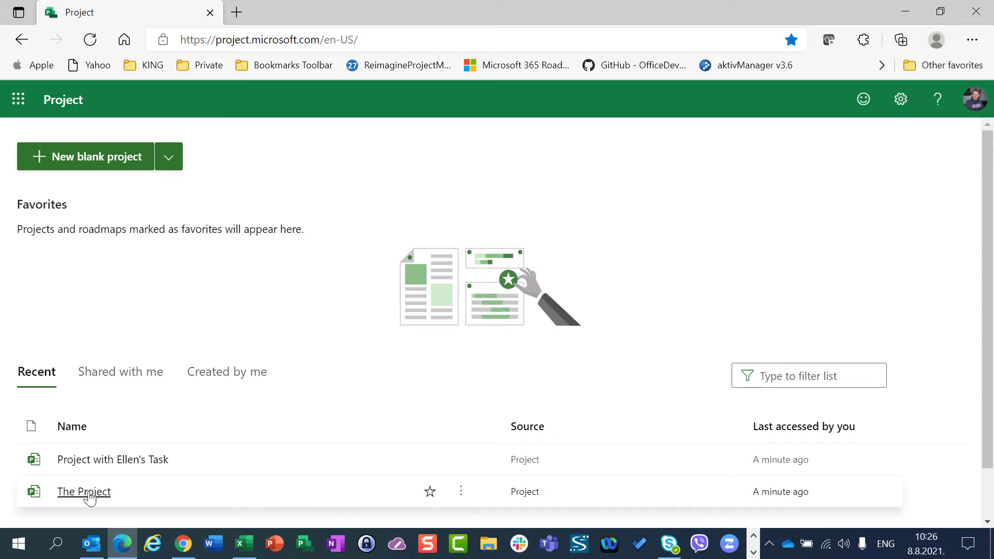
click(202, 374)
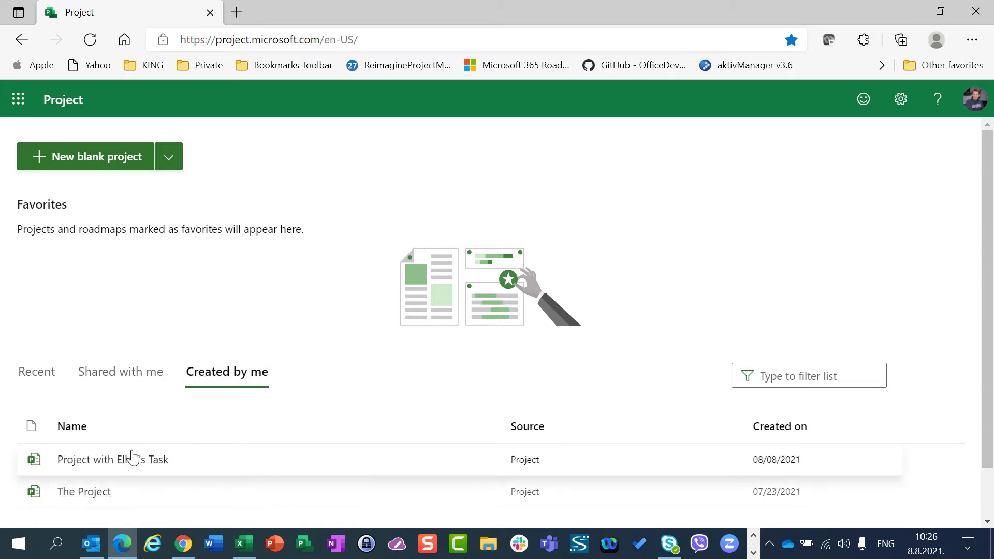
click(133, 380)
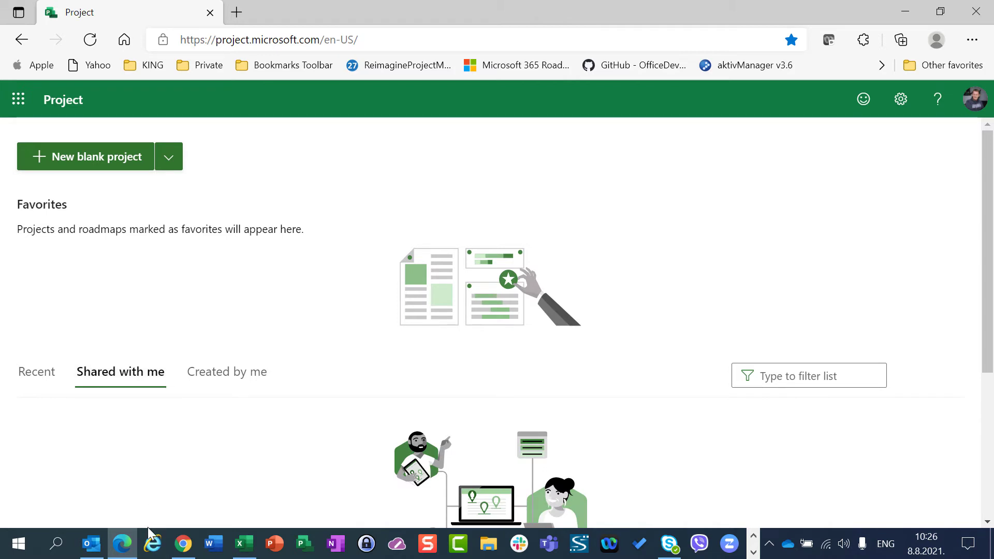
mouse_move(182, 554)
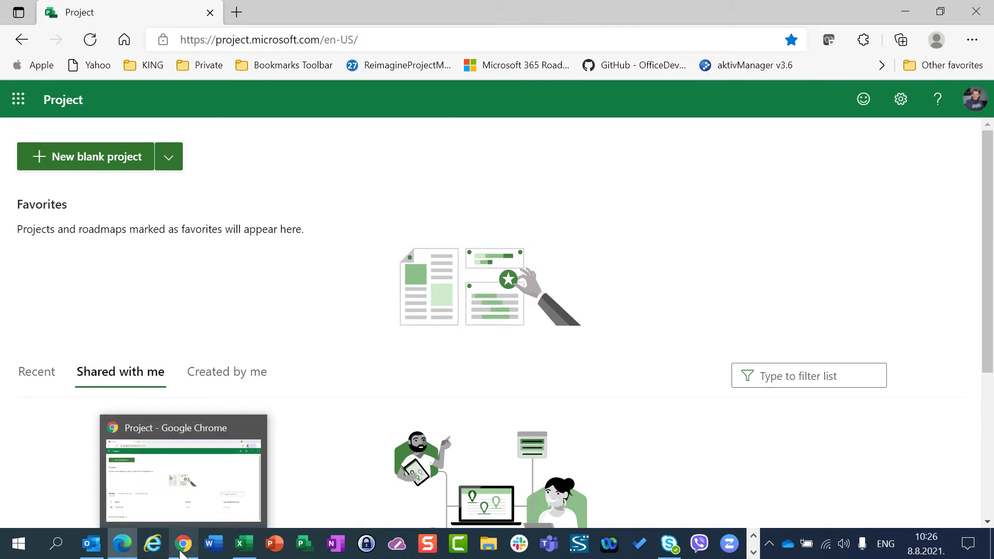
- Check Shared with me in the other browser, then view Recent projects in Edge
click(181, 549)
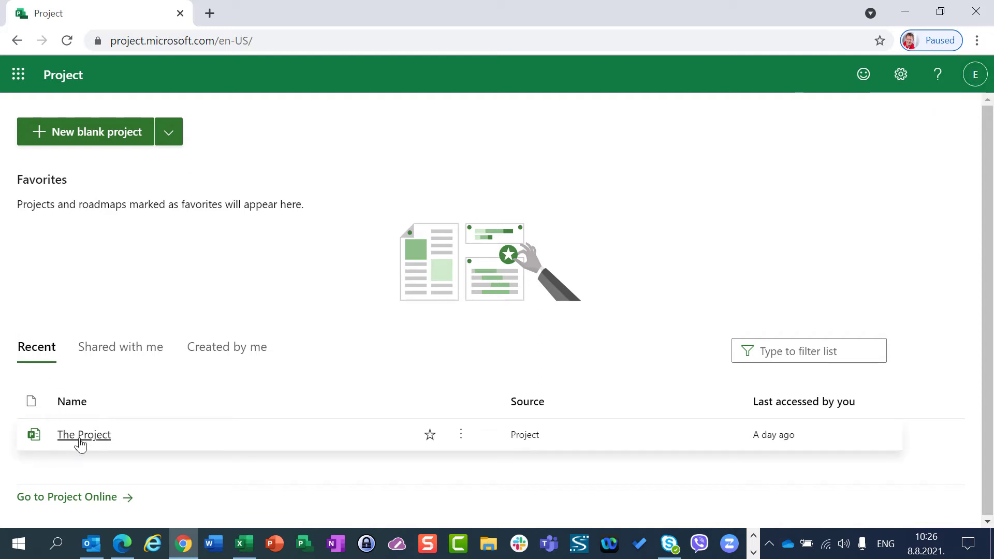
click(115, 355)
key(alt+Tab)
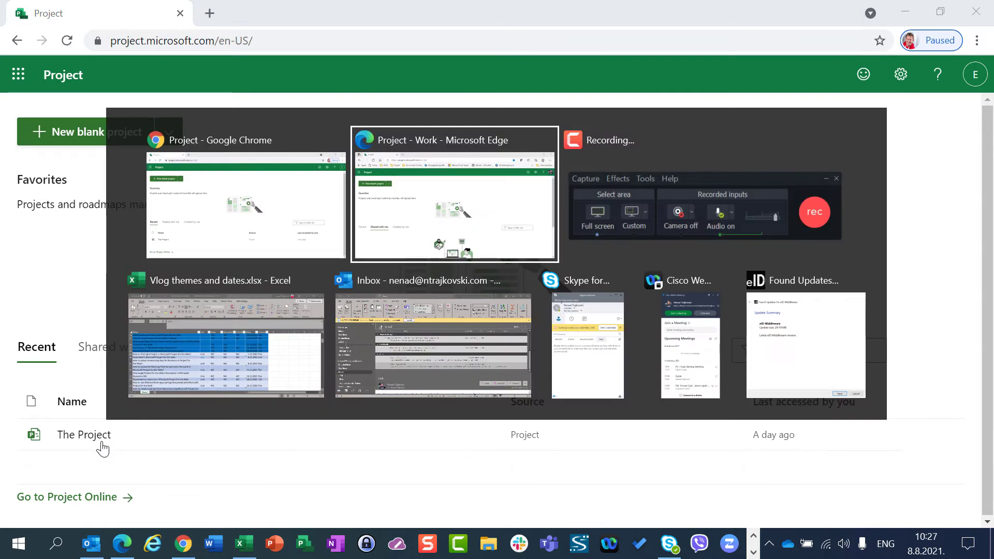
click(29, 364)
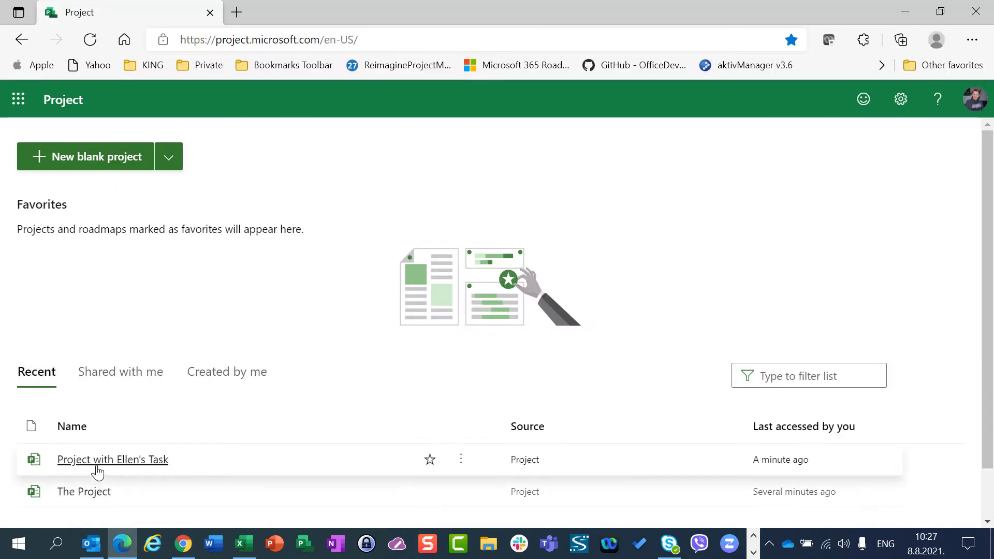
- In the second account's browser, reload the home page and show Created by me
key(alt+Tab)
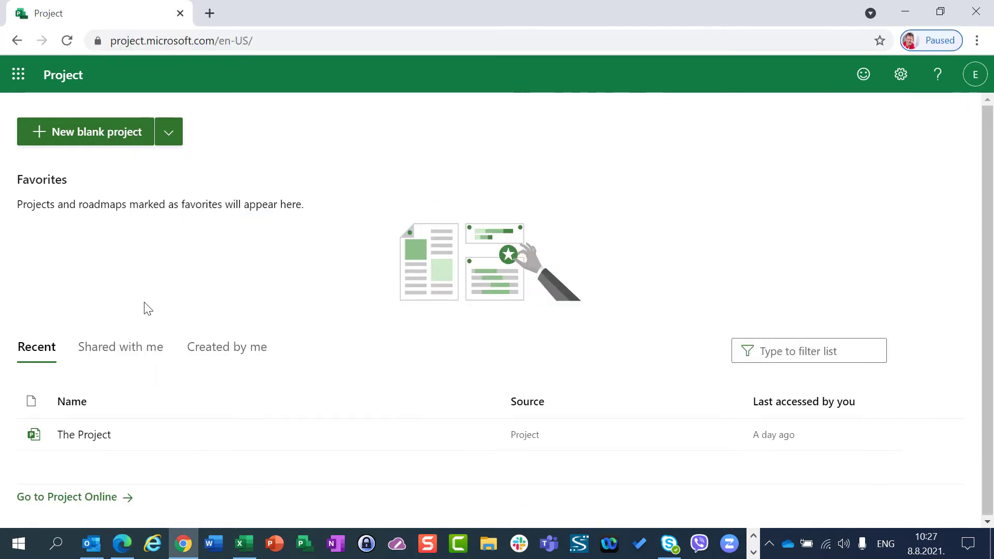
click(240, 45)
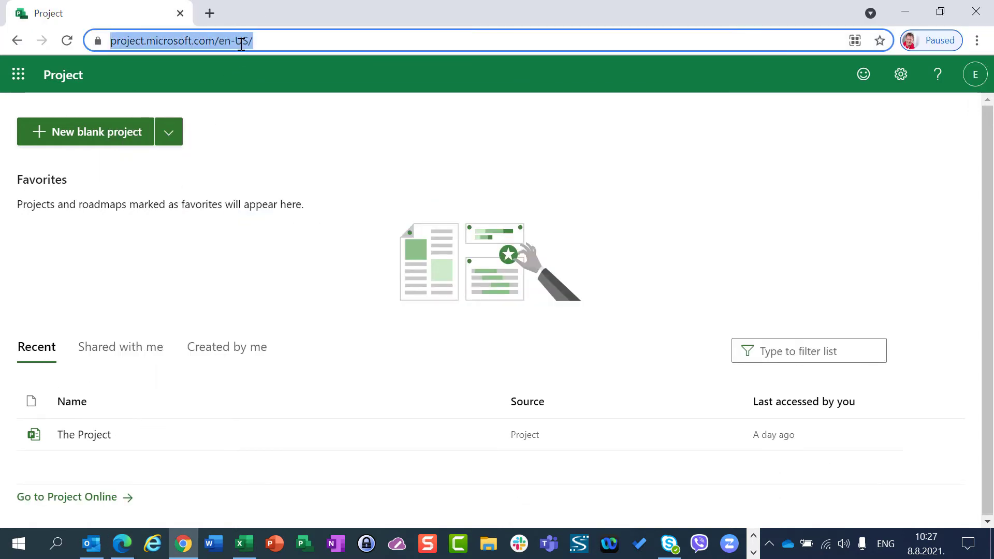
key(Return)
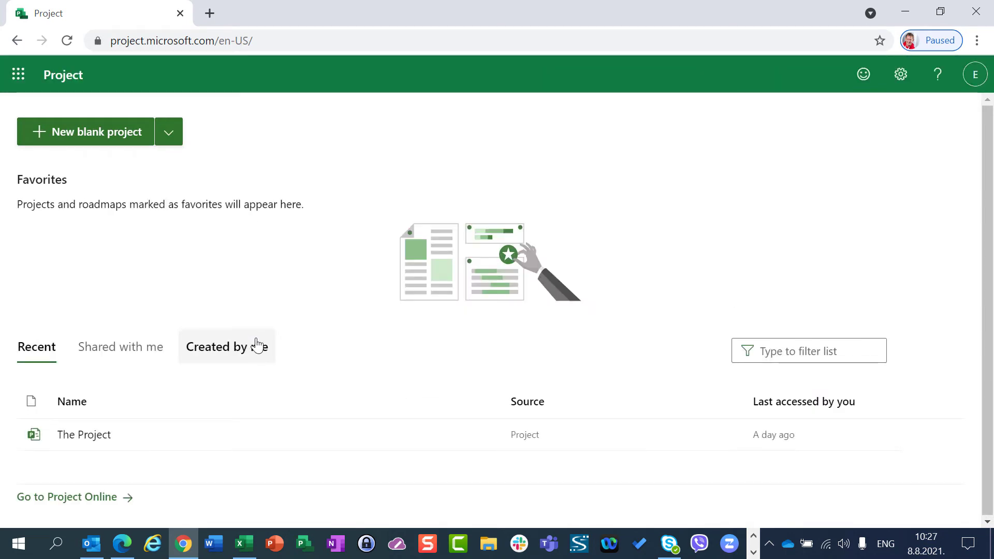
click(239, 350)
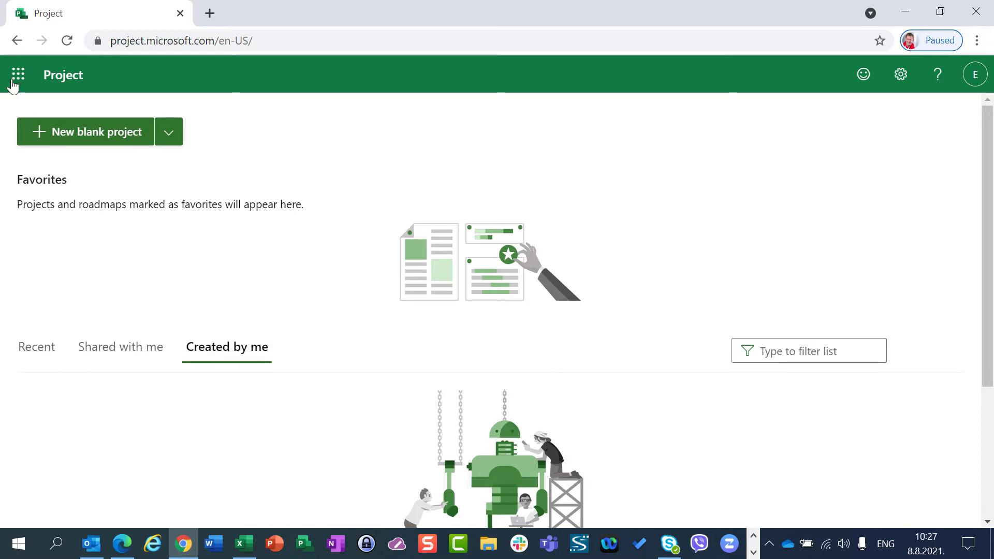
- Create blank project 'Project with Nenad's Task' with a colleague as manager, starting 08/30/2021
click(40, 133)
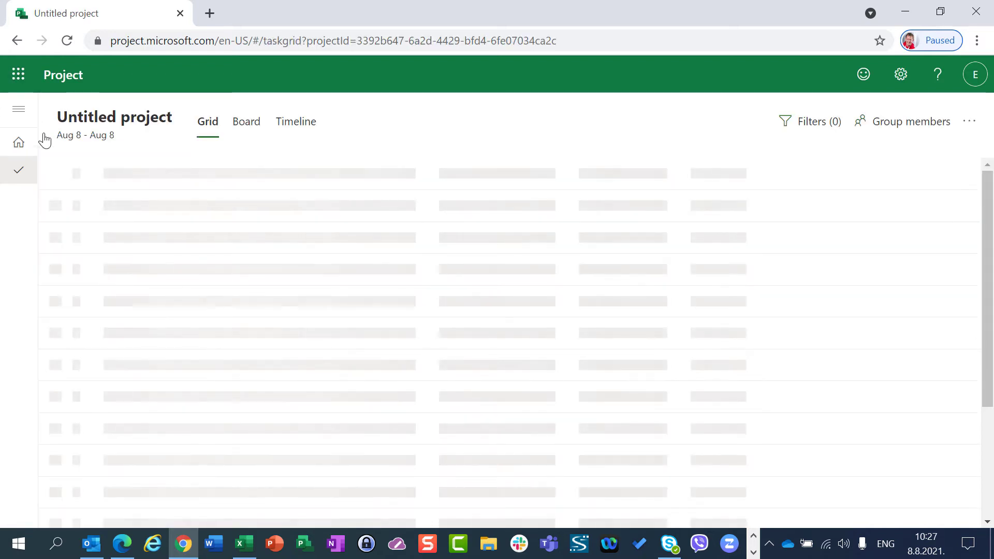
click(122, 116)
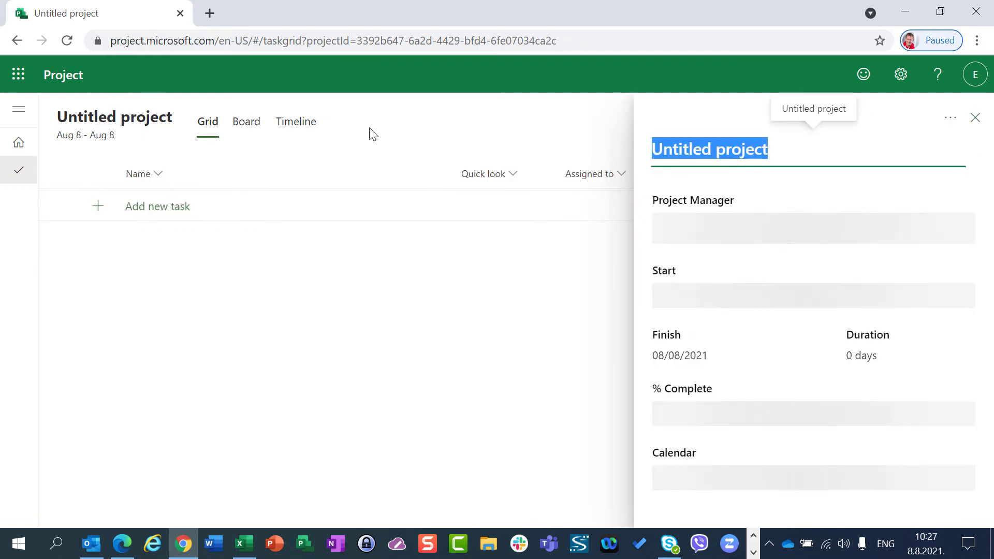
text(Projec)
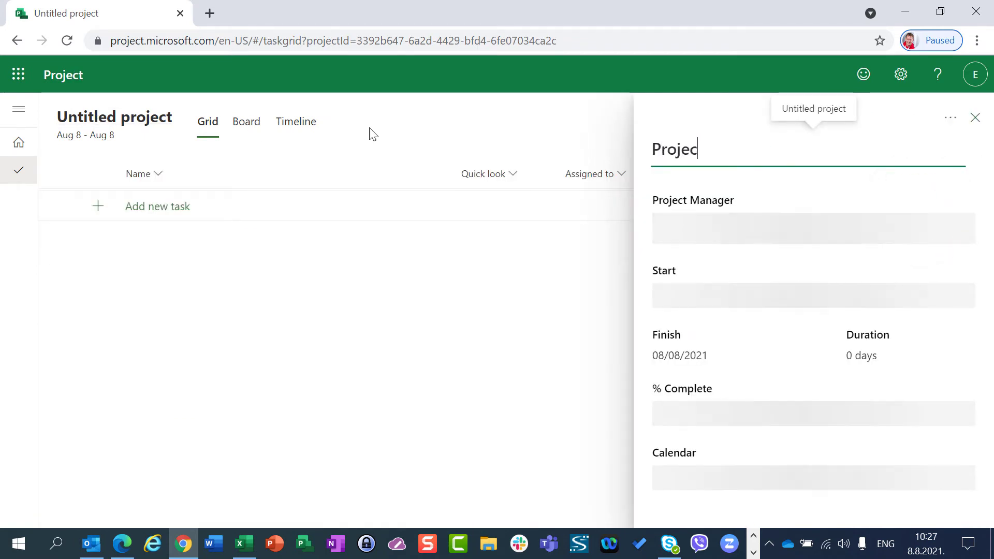
text(t with )
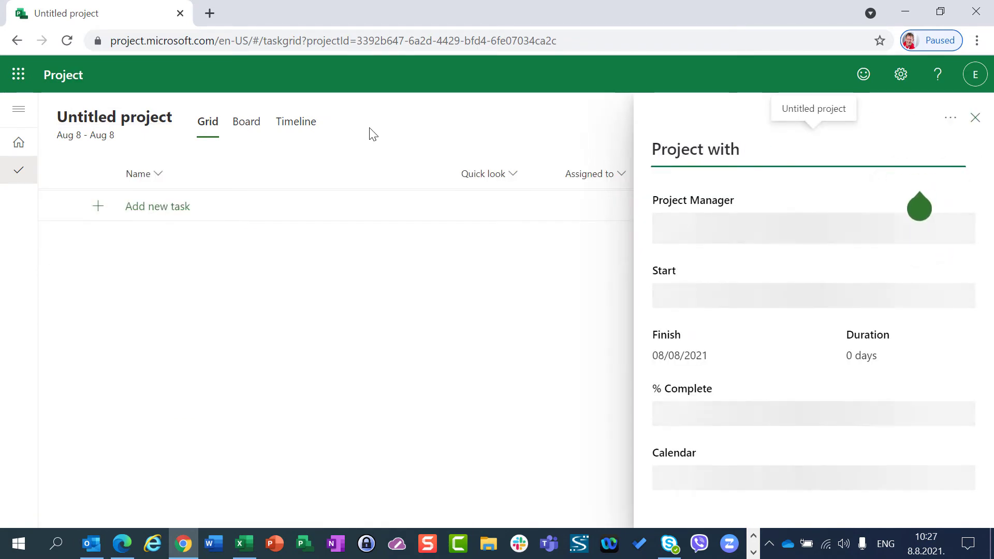
text(Nenad)
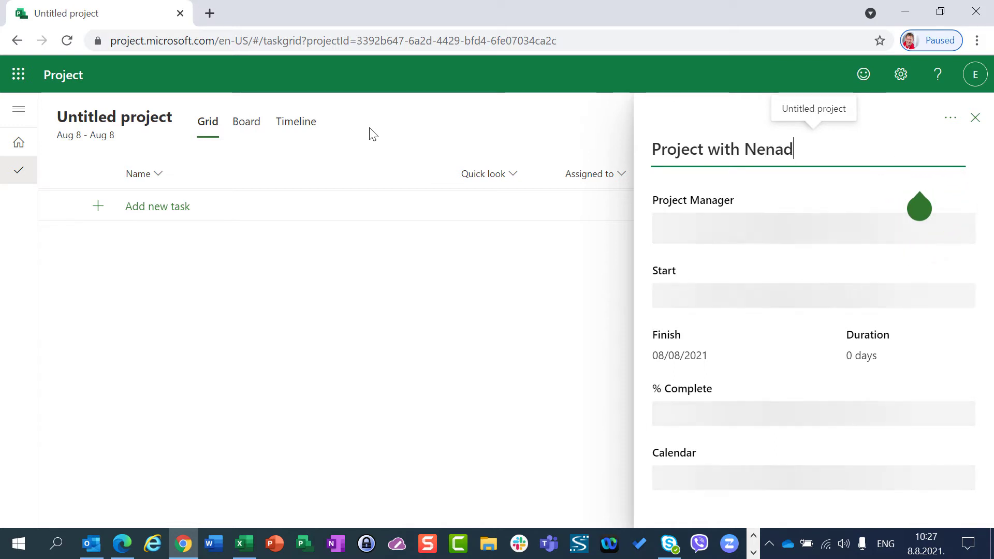
text('s Task)
click(704, 219)
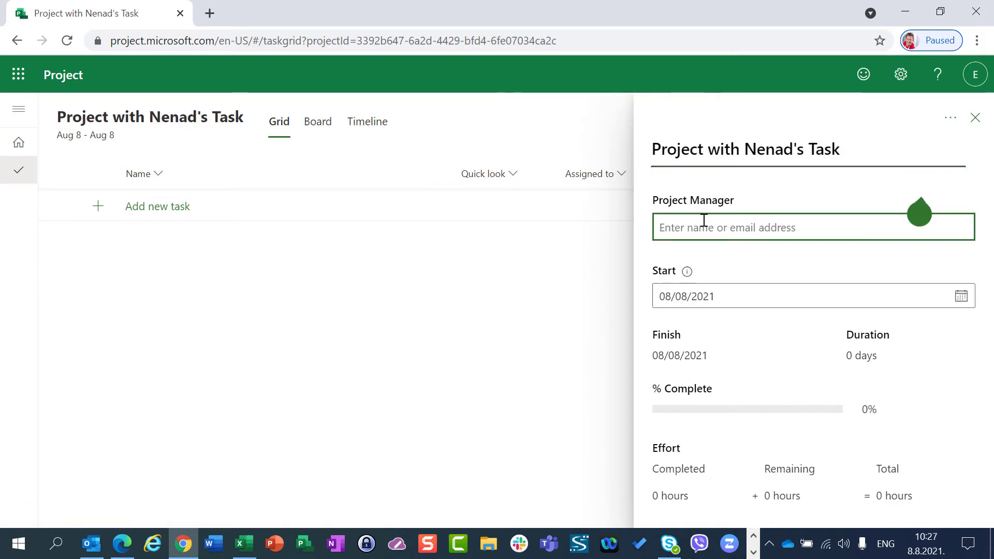
text(elle)
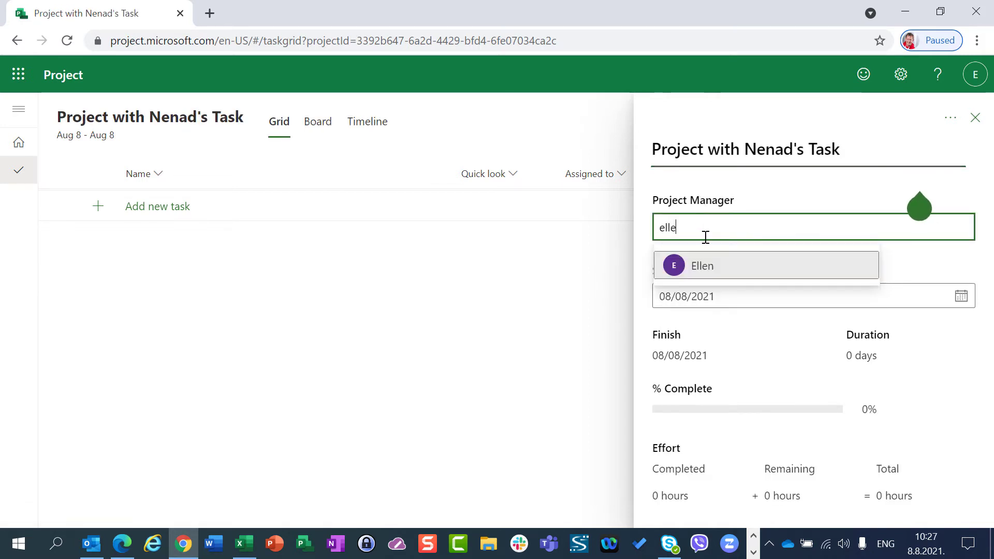
click(706, 266)
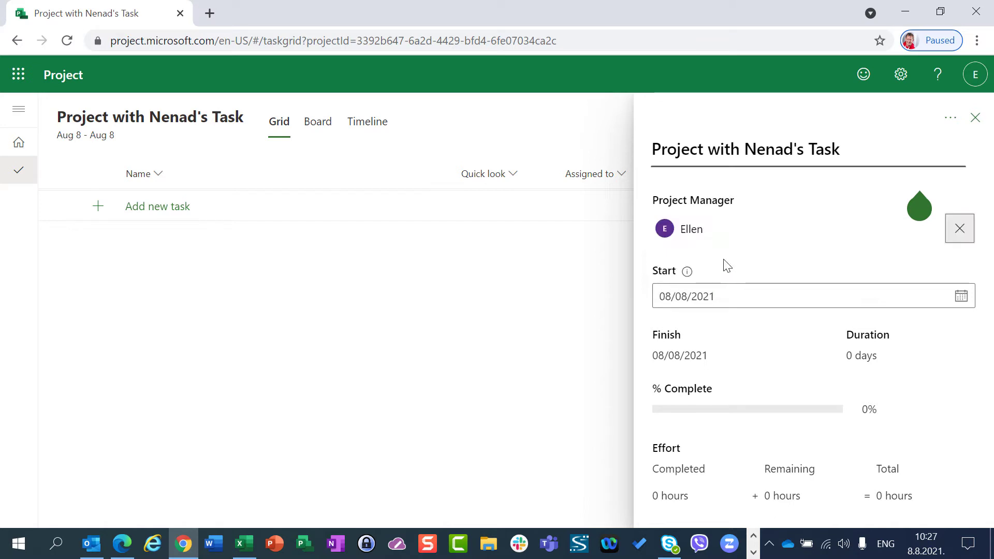
click(962, 296)
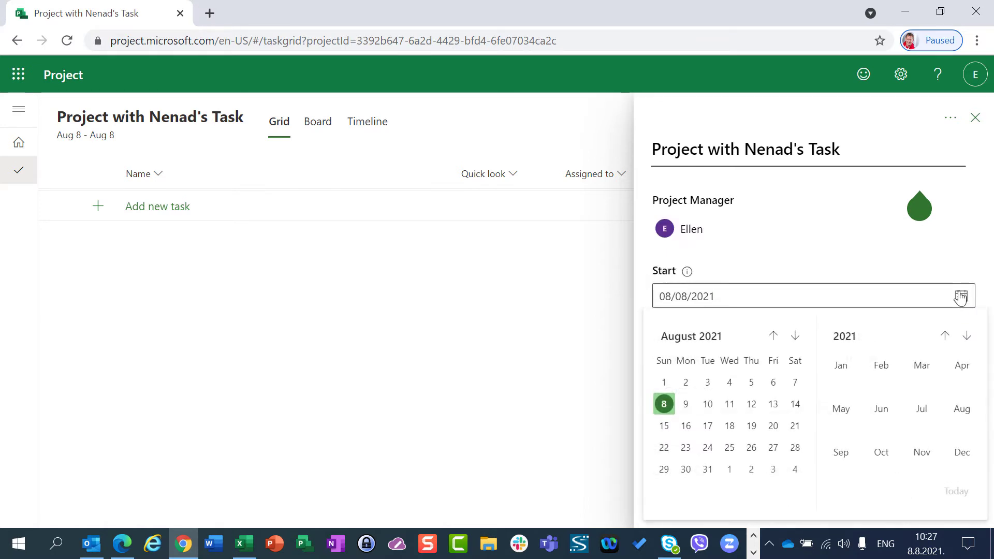
click(686, 469)
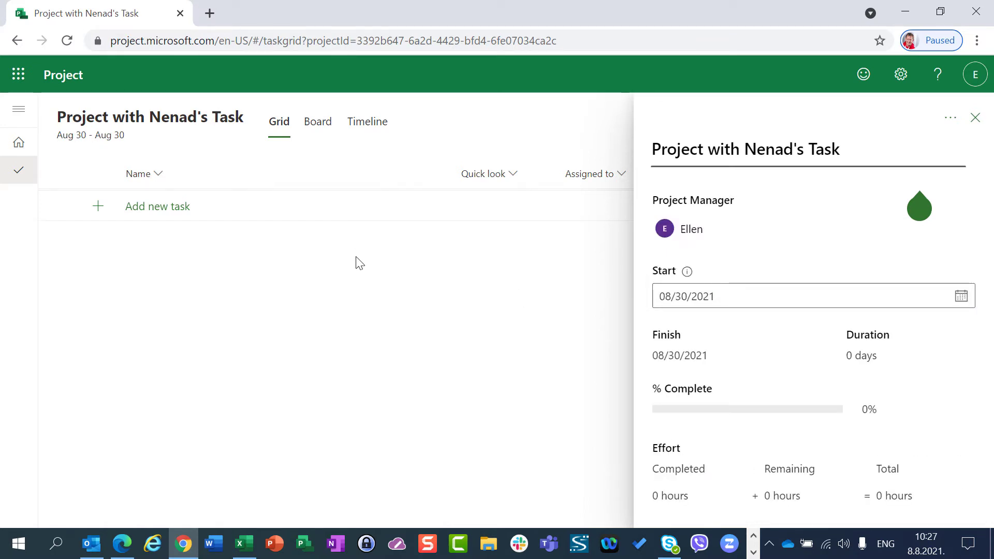
- Add a task named 'A' to the project
click(975, 115)
click(174, 214)
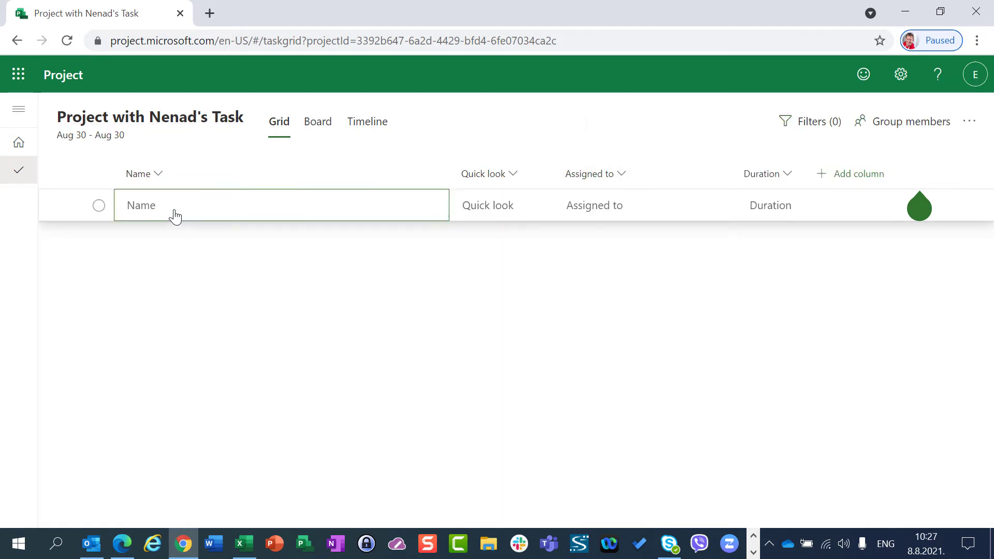
text(A)
key(Return)
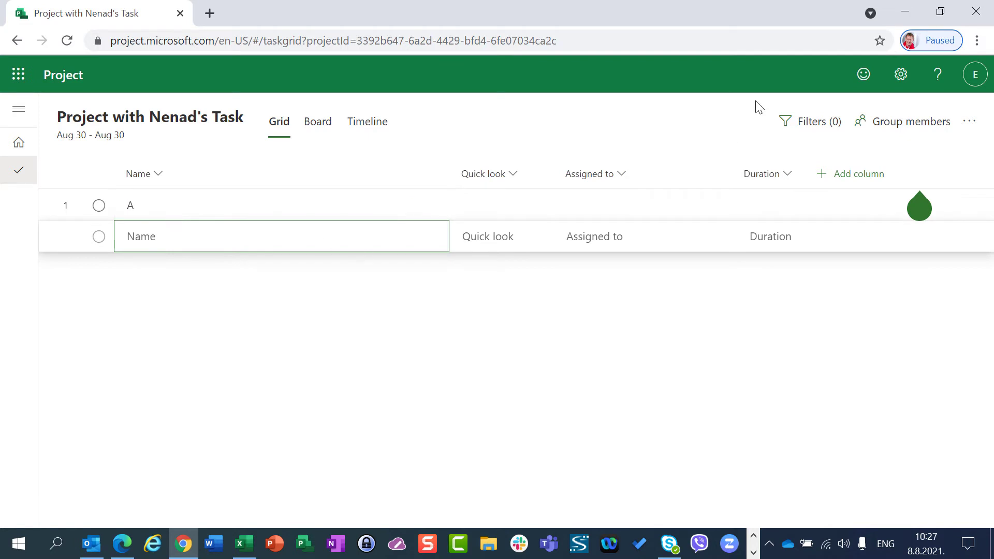
- Pick the existing Blog - Project for the Web group for the project to join
click(911, 131)
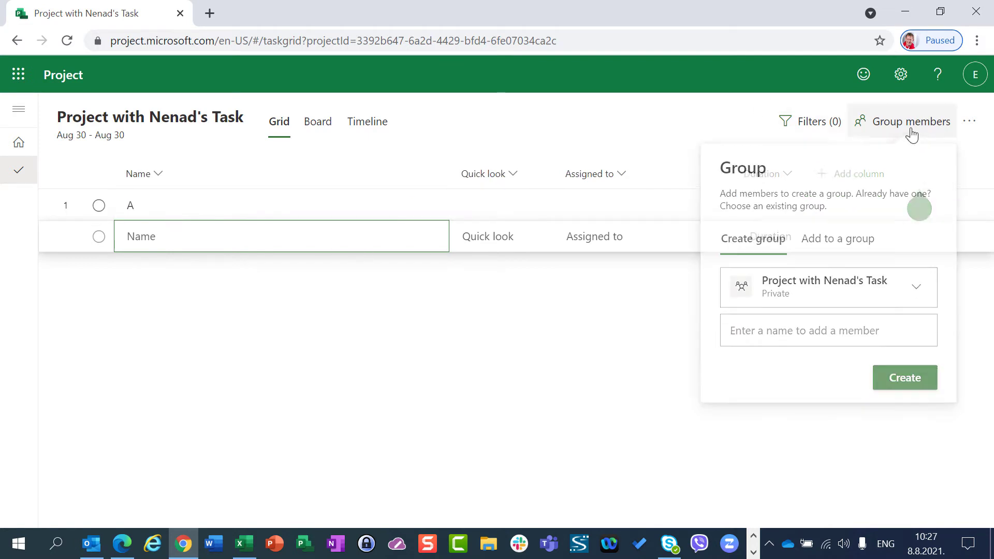
click(839, 242)
click(827, 306)
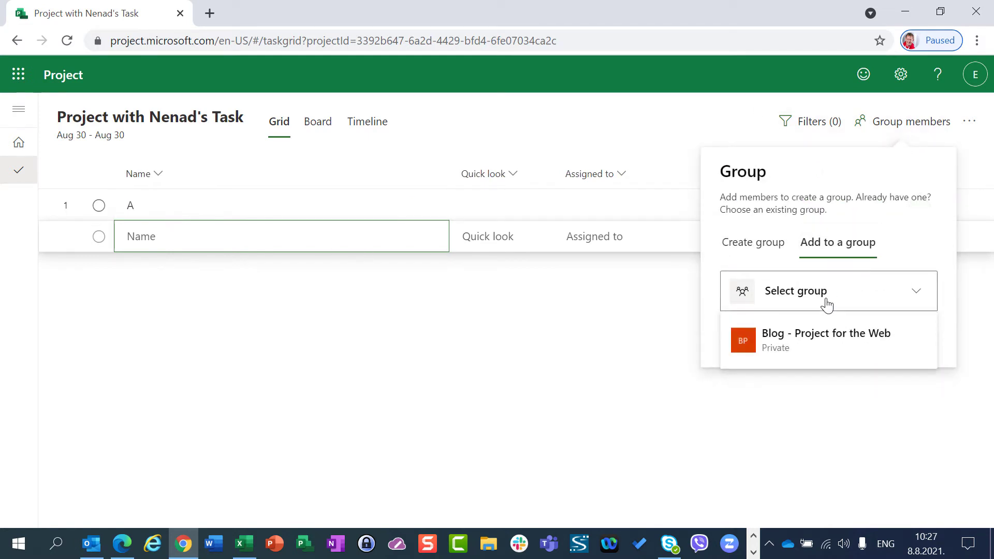
click(818, 341)
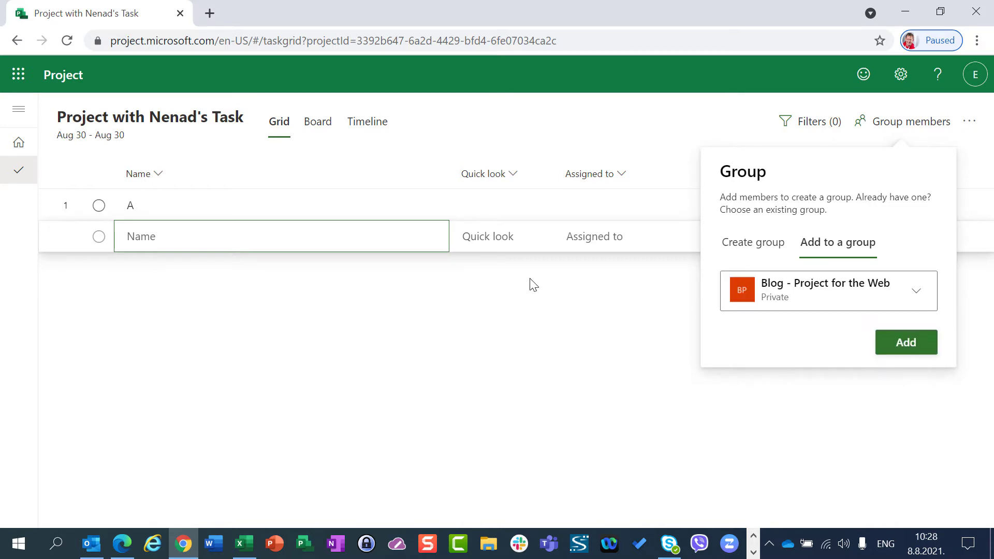
- Assign the new task to a colleague, connecting the project to the Blog - Project for the Web group
click(580, 240)
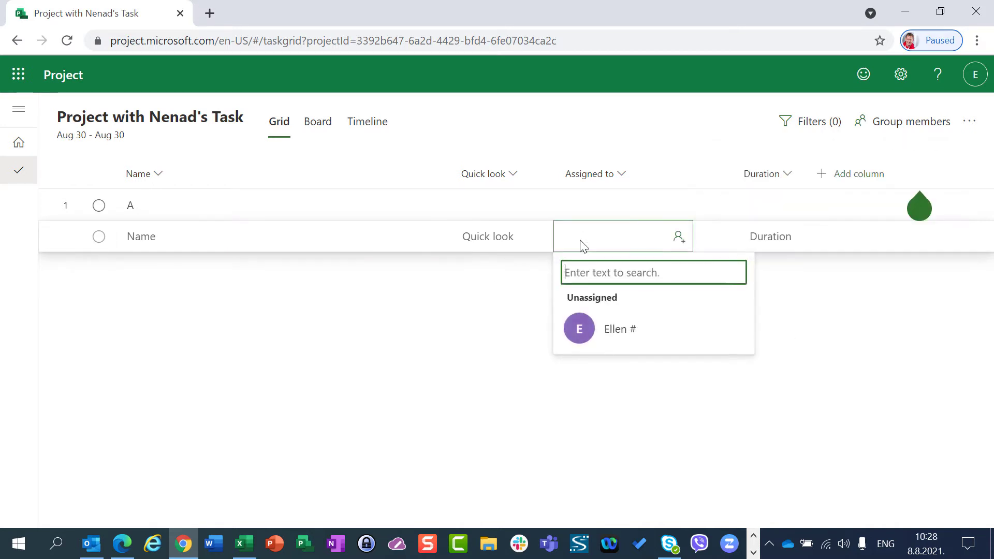
text(nen)
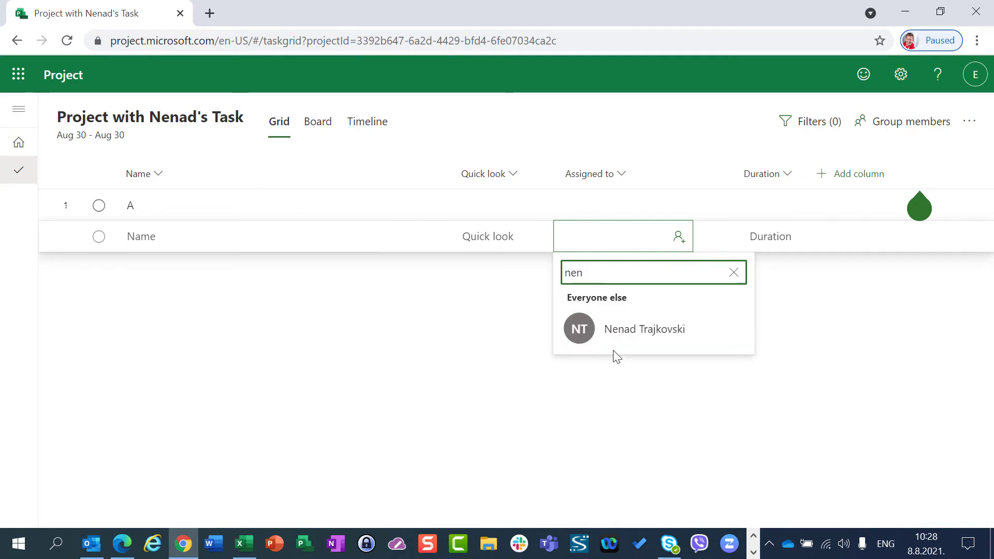
click(622, 339)
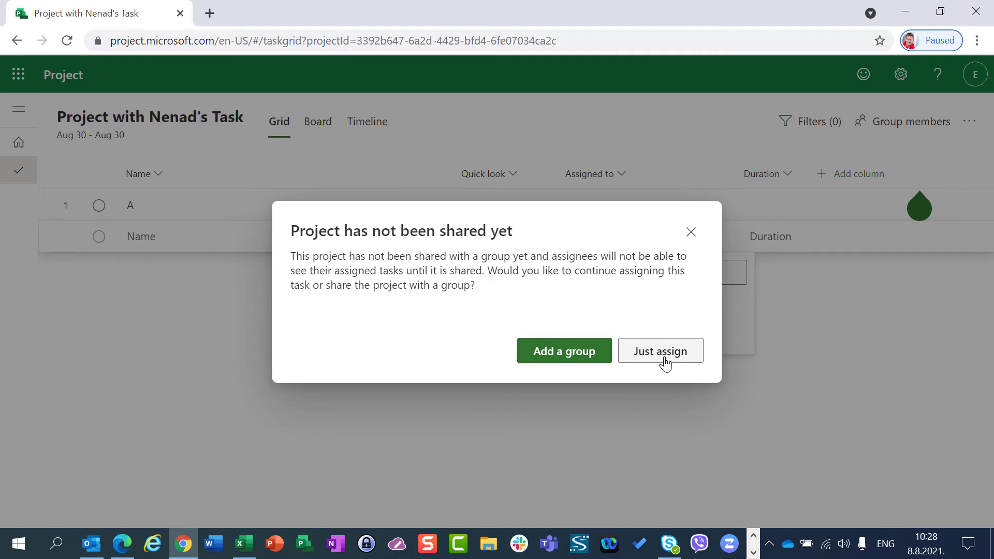
click(547, 357)
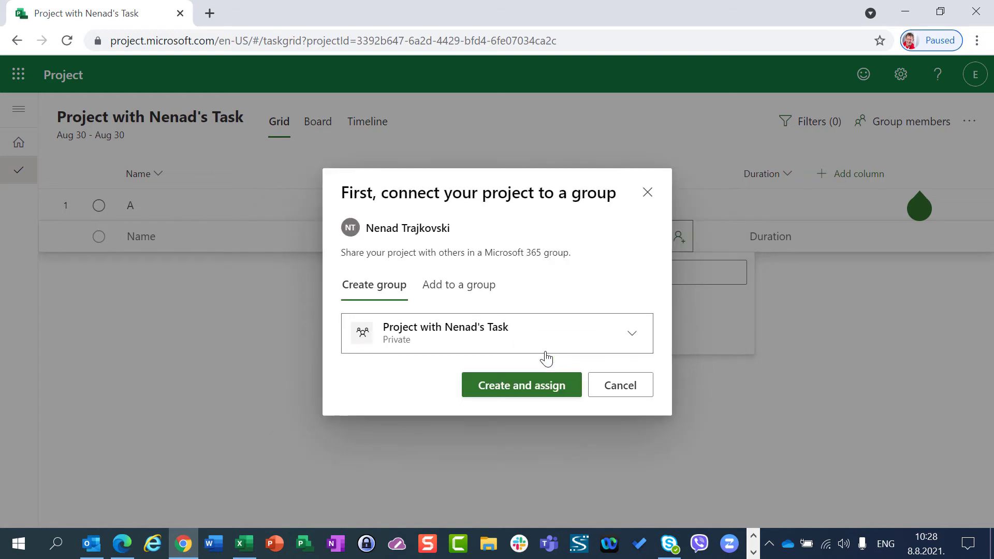
click(461, 297)
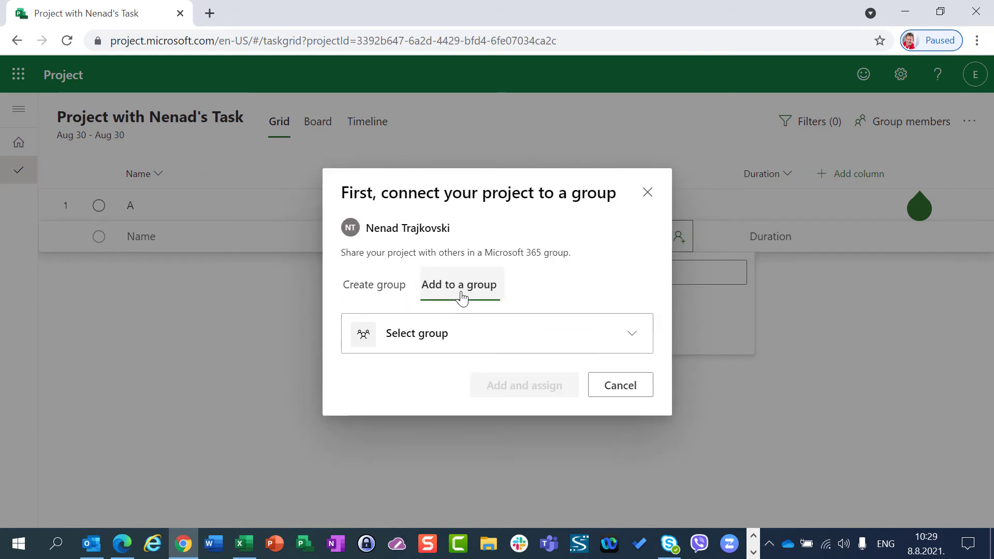
click(455, 338)
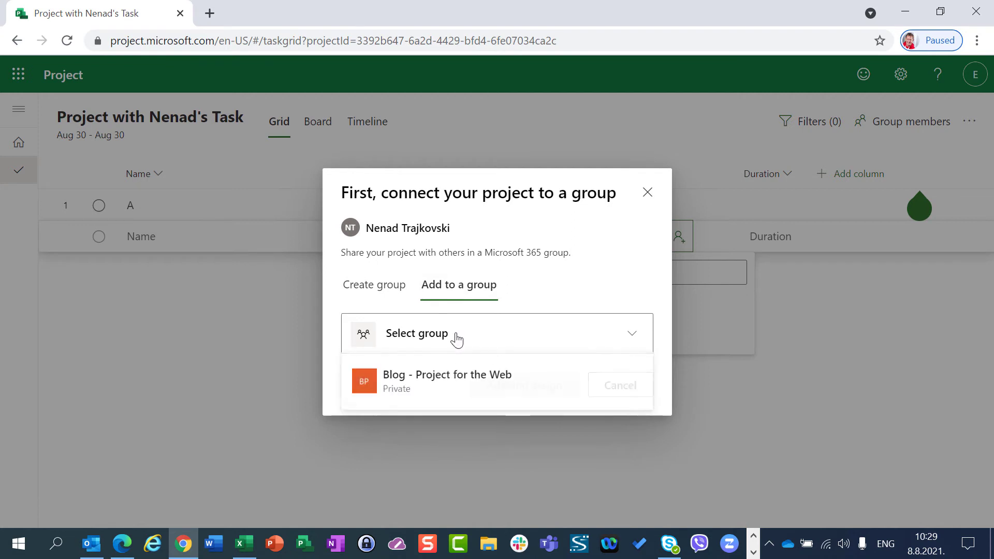
click(441, 380)
click(485, 394)
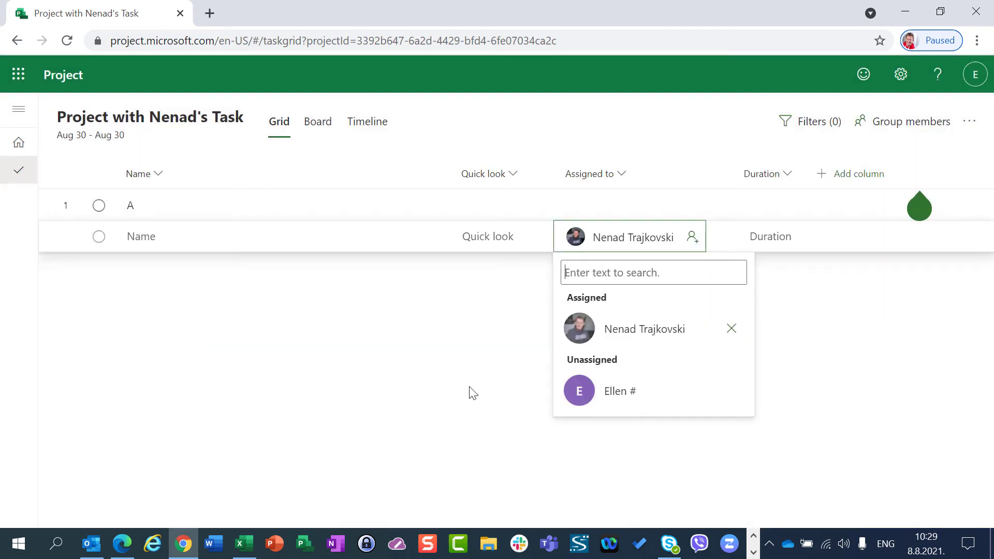
click(341, 364)
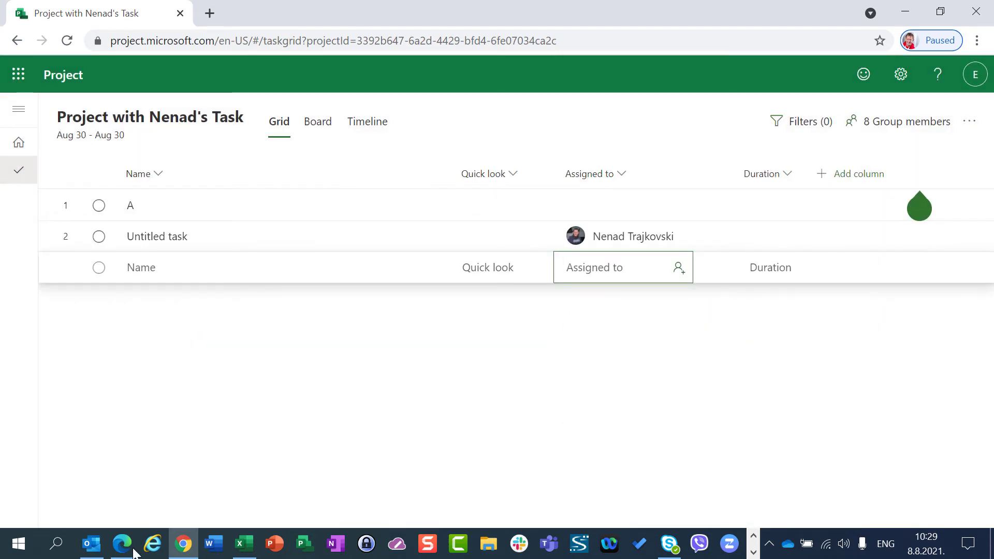
- Return to the Project home page and view the Created by me and Shared with me lists
click(61, 81)
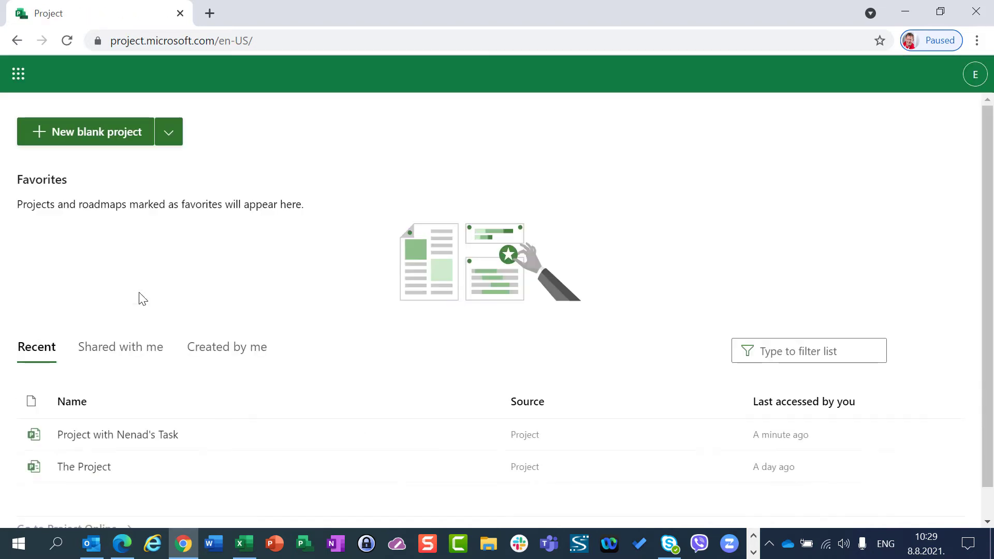
click(206, 351)
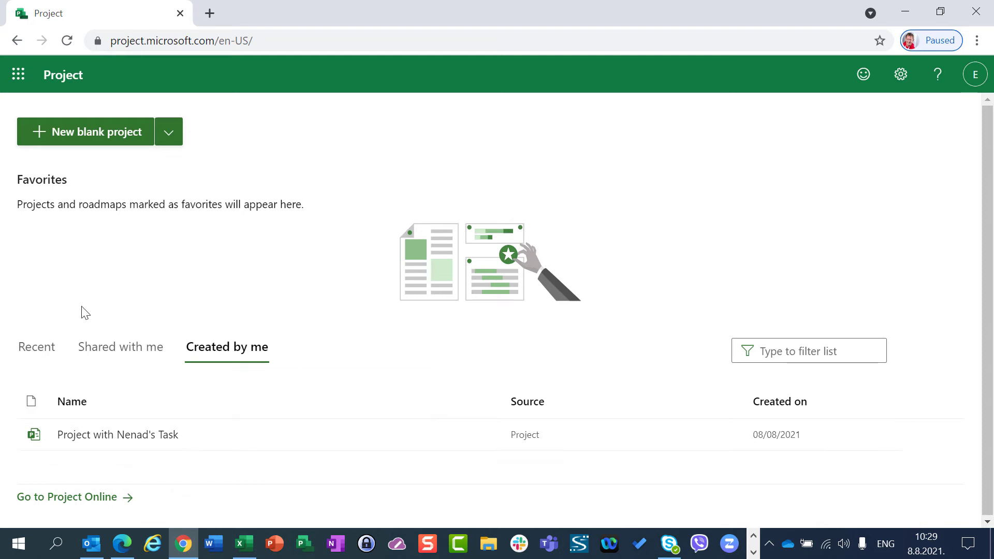
click(113, 357)
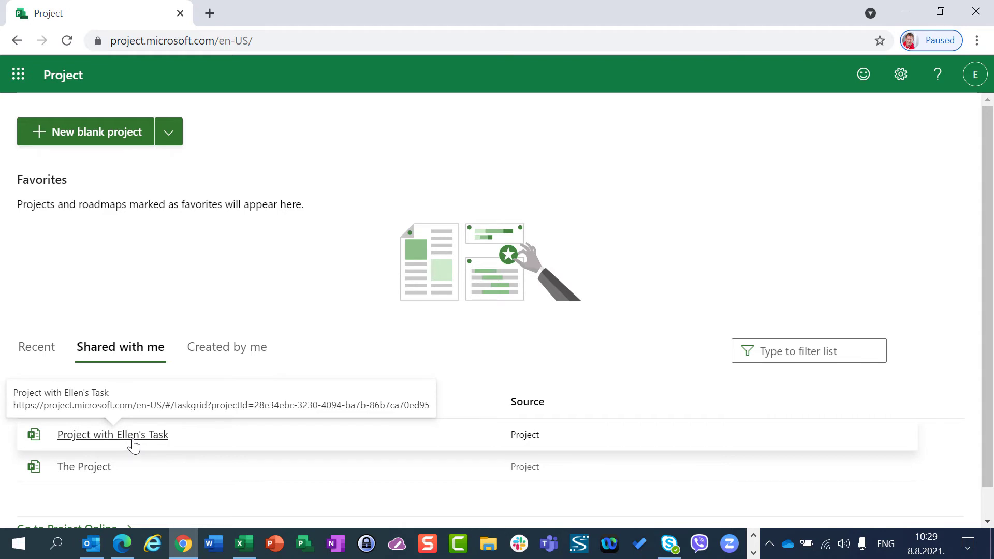
- Compare Recent, Shared with me and Created by me across both accounts' browsers, dismissing notifications
click(123, 544)
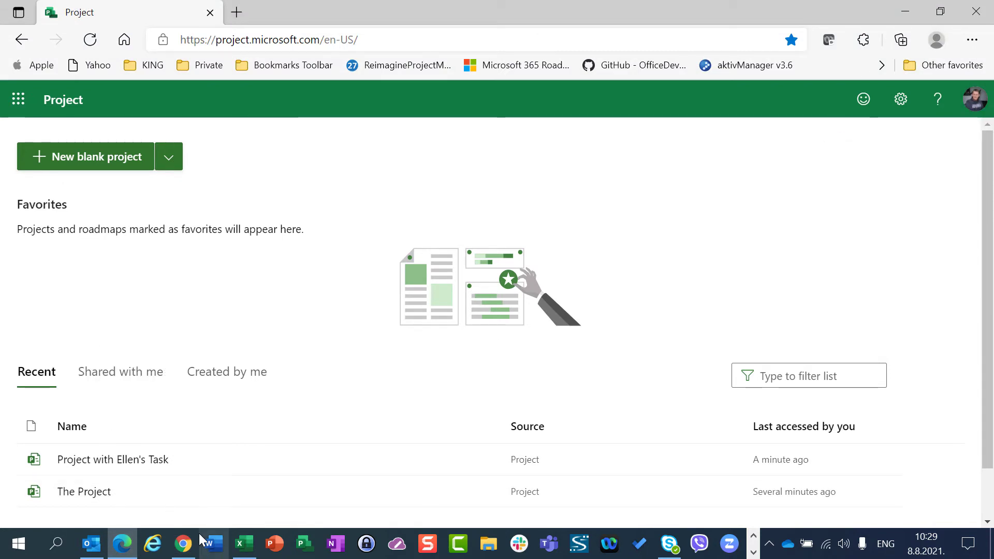
click(183, 544)
click(20, 348)
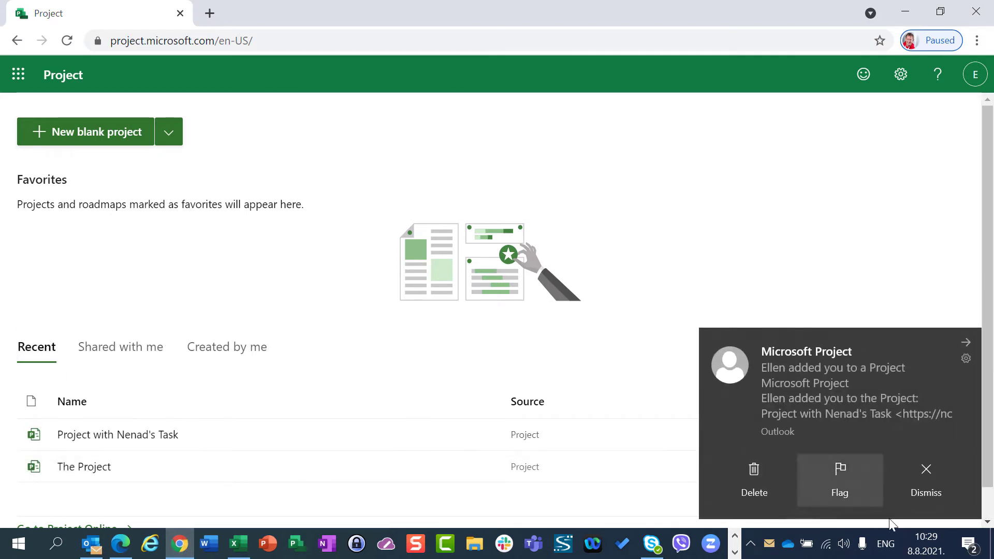
click(930, 486)
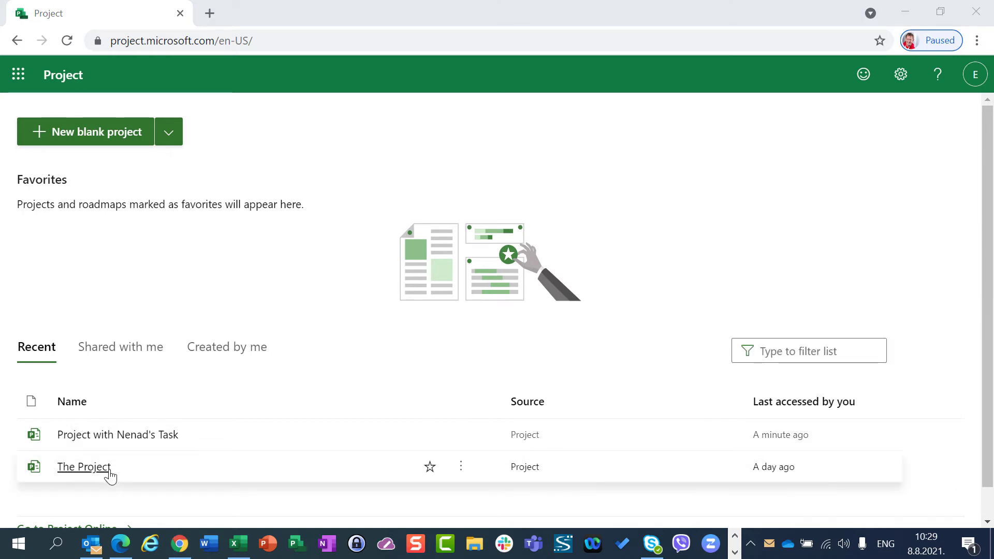
click(937, 478)
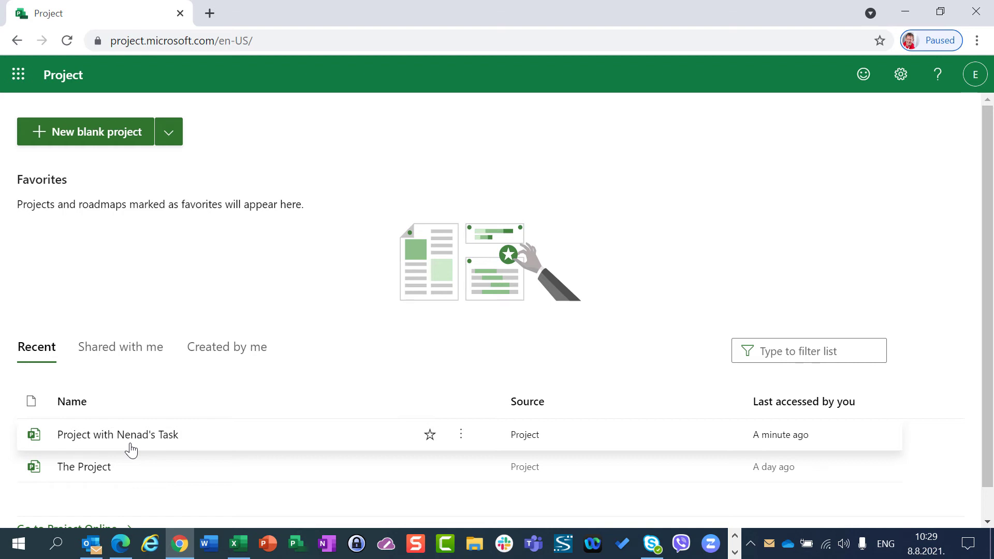
click(140, 356)
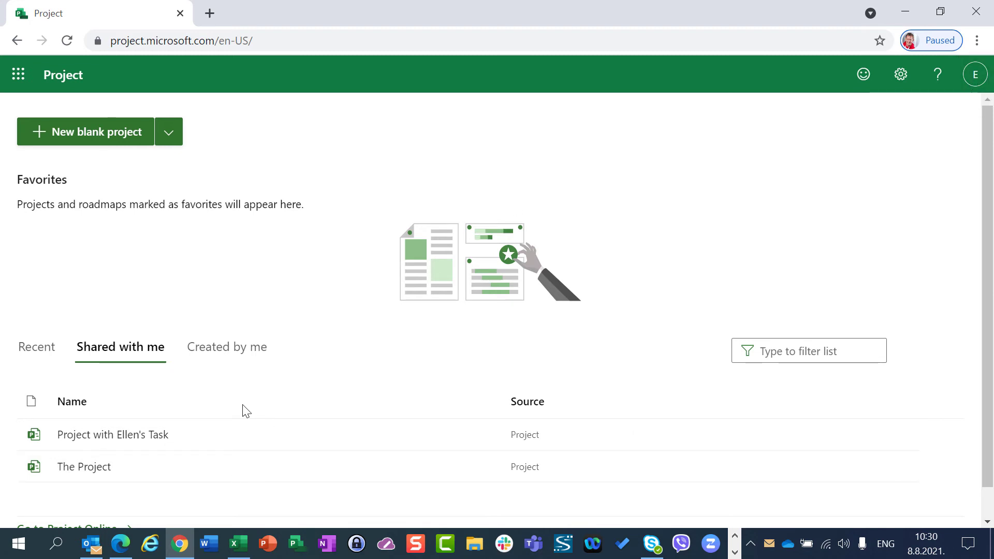
click(271, 351)
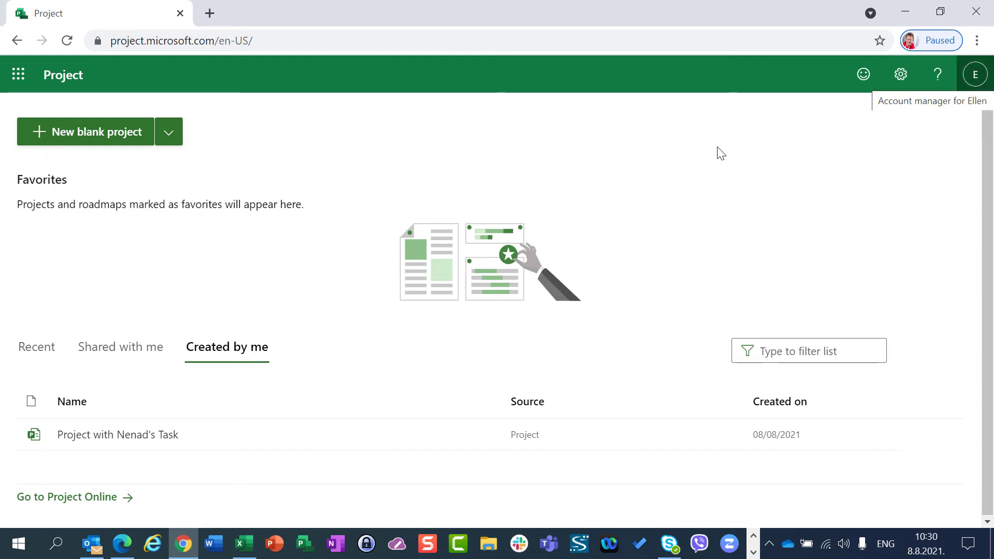
click(122, 544)
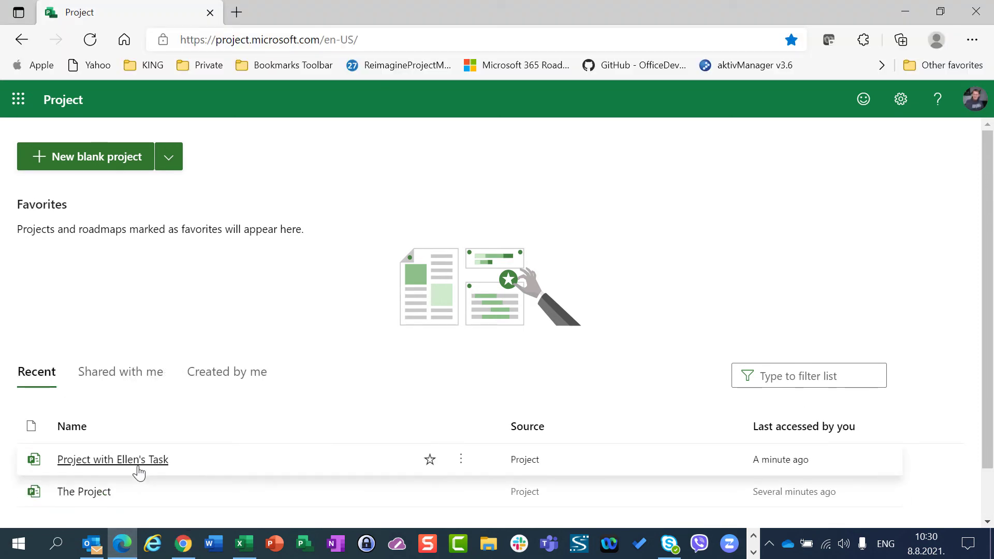
- Compare the Created by me and Shared with me lists, reloading the home page in between
click(234, 371)
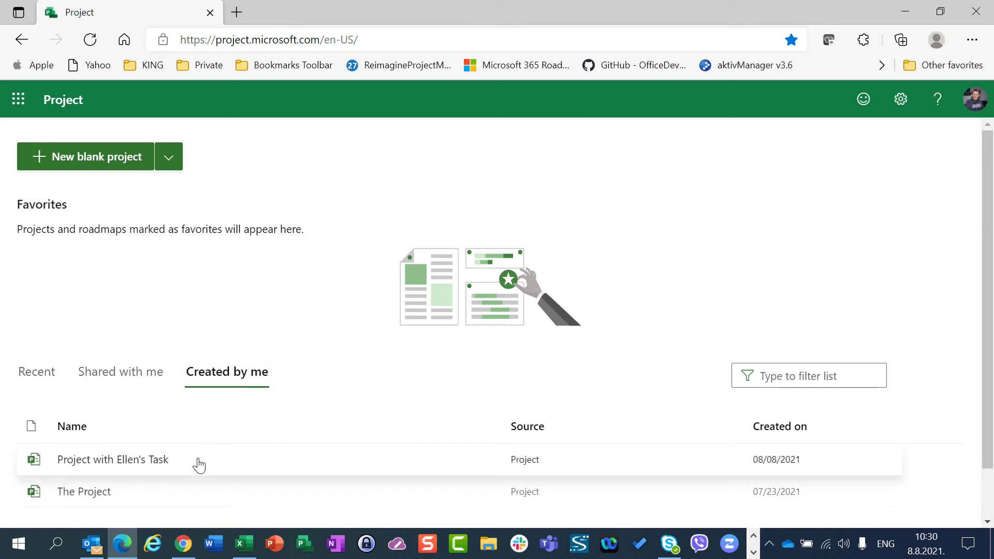
click(162, 378)
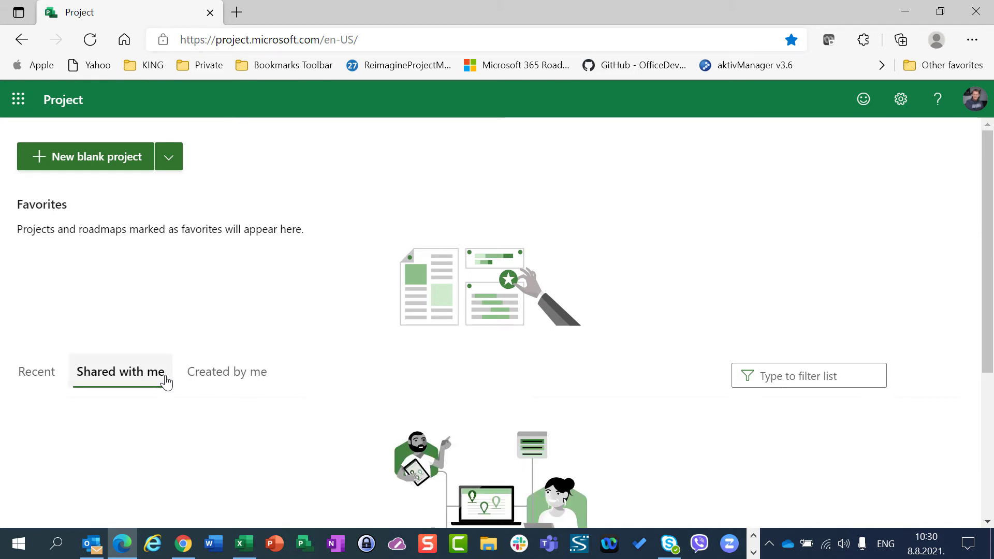
click(332, 41)
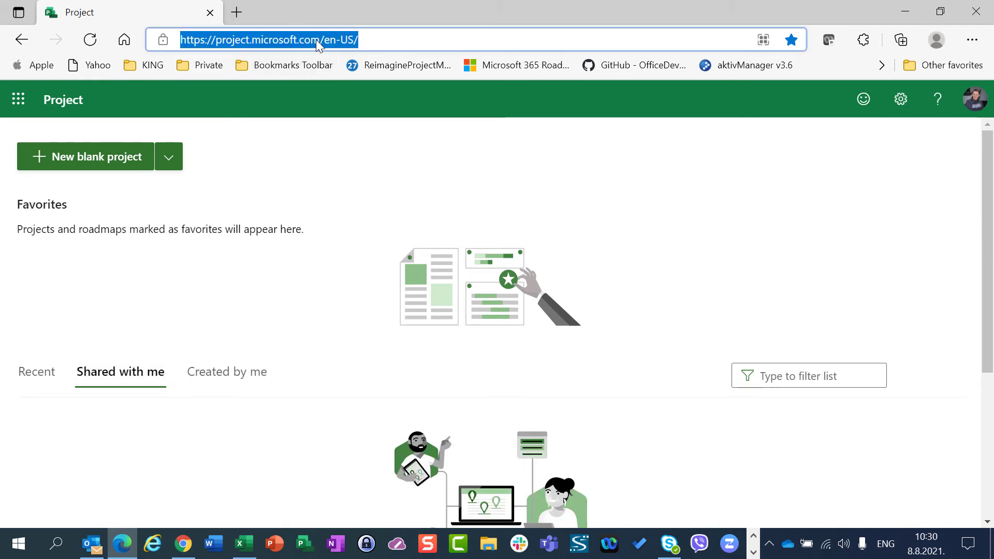
key(Return)
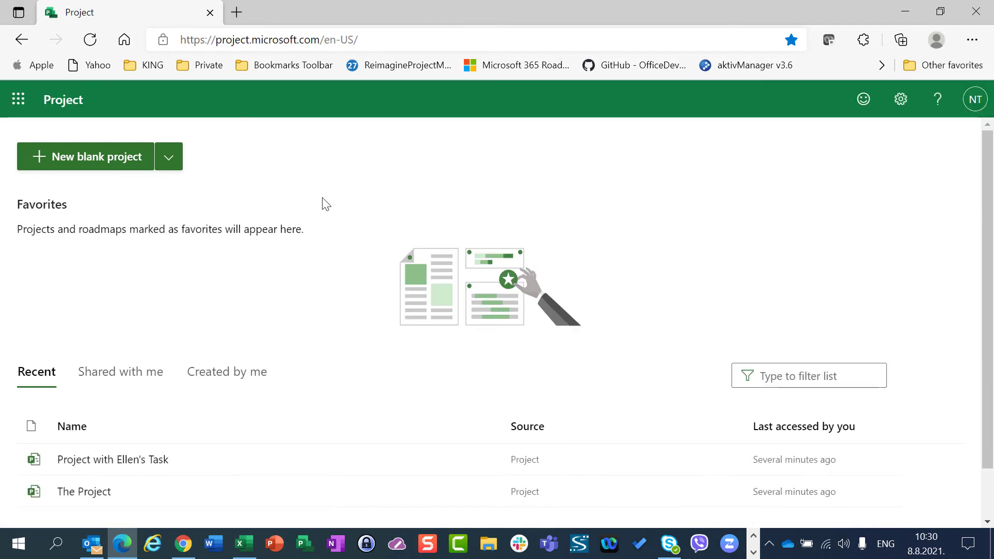
click(131, 378)
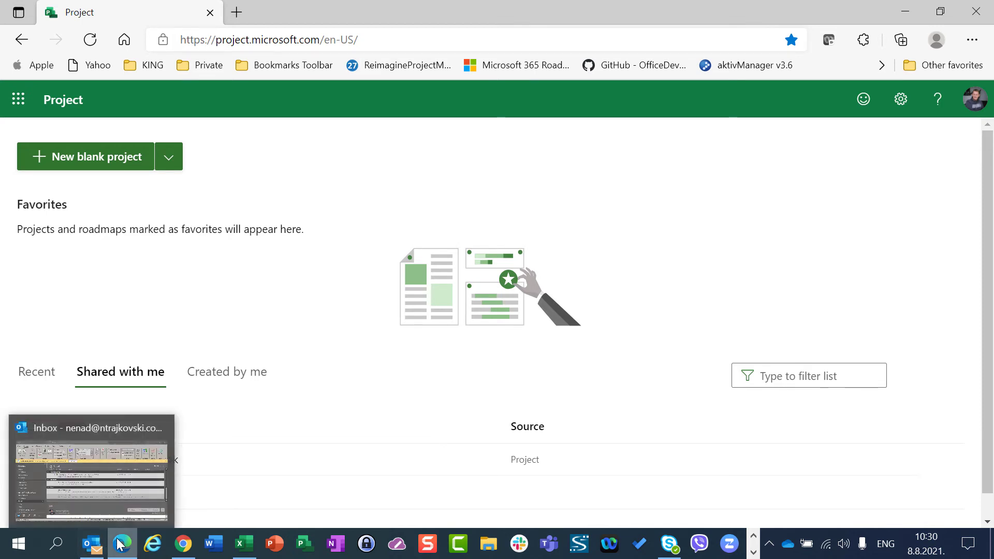
- Go through Recent, Shared with me and Created by me, ending on the two self-created projects
mouse_move(119, 544)
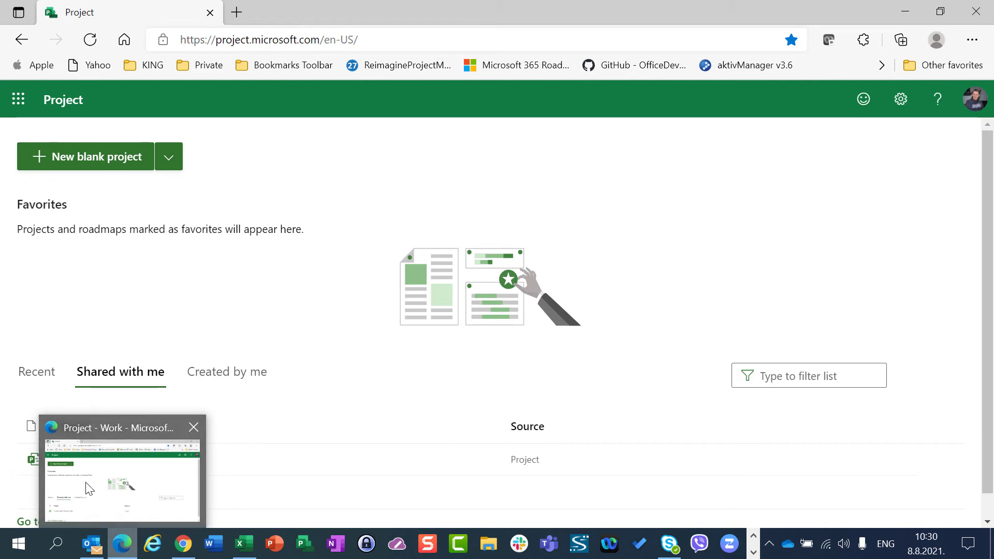
click(43, 375)
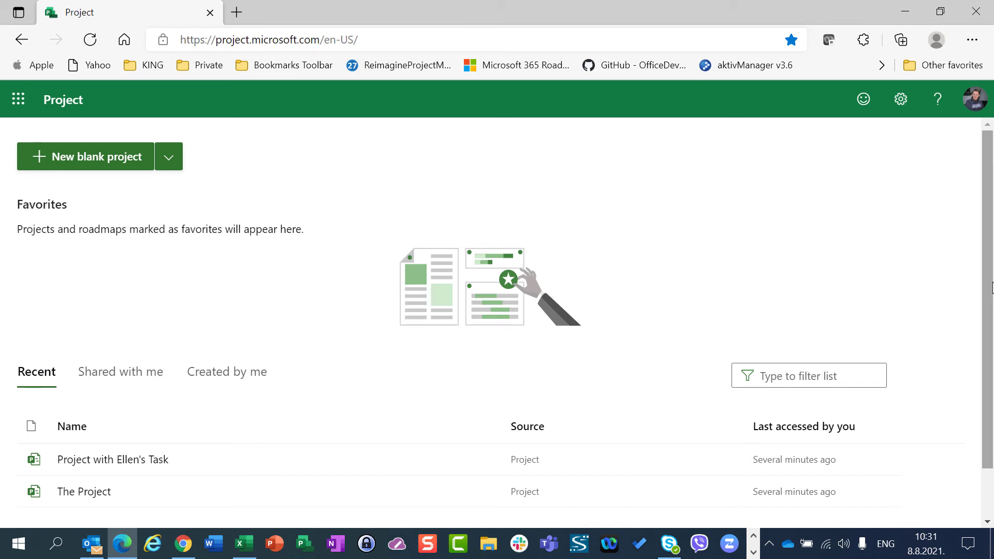
drag(986, 282, 984, 310)
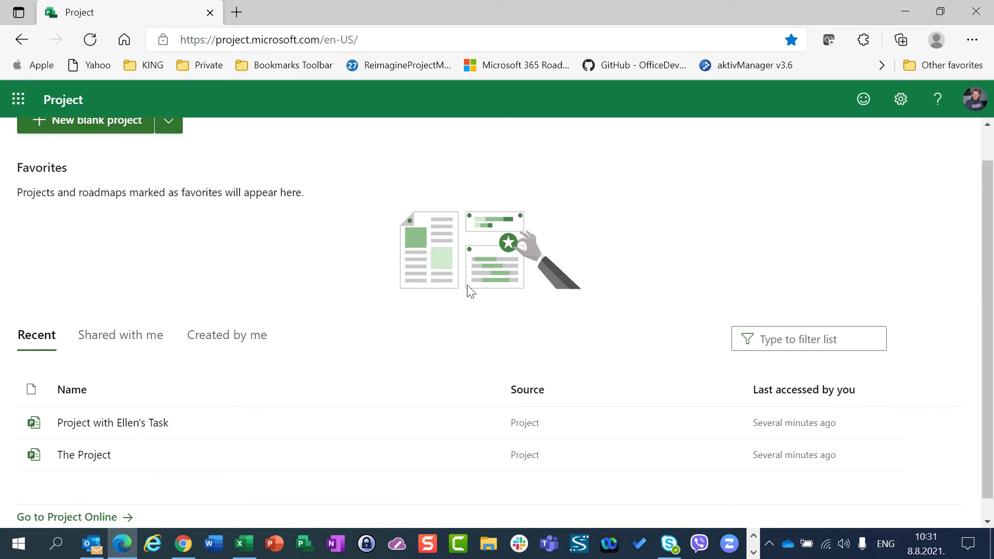
click(133, 334)
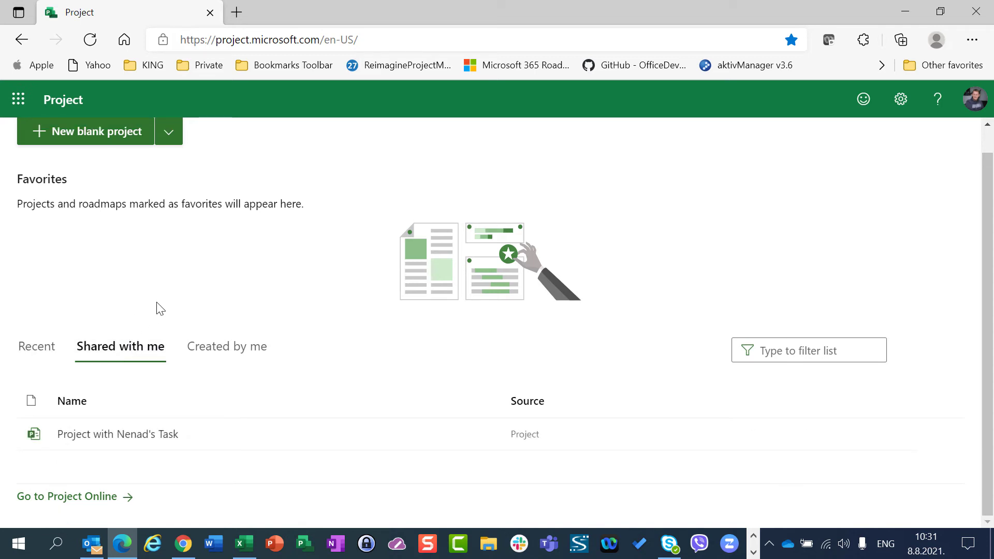
click(238, 357)
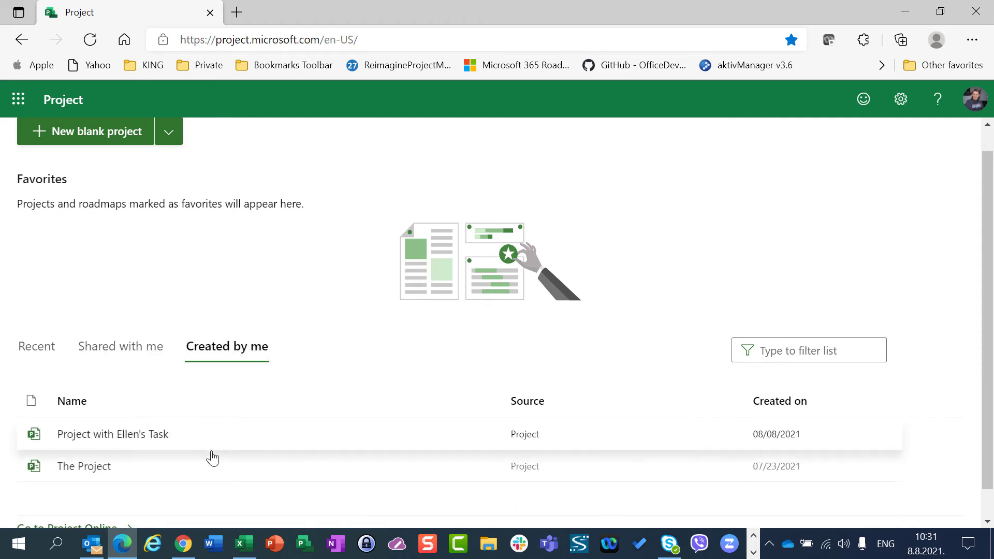
- On Recent, star Project with Ellen's Task, then remove it from favorites through its card menu
click(32, 355)
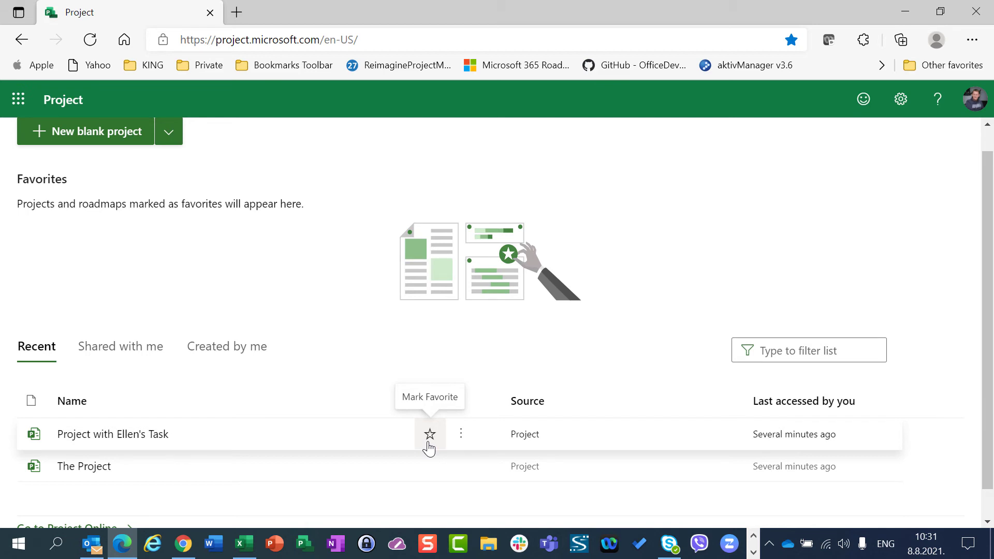
click(428, 444)
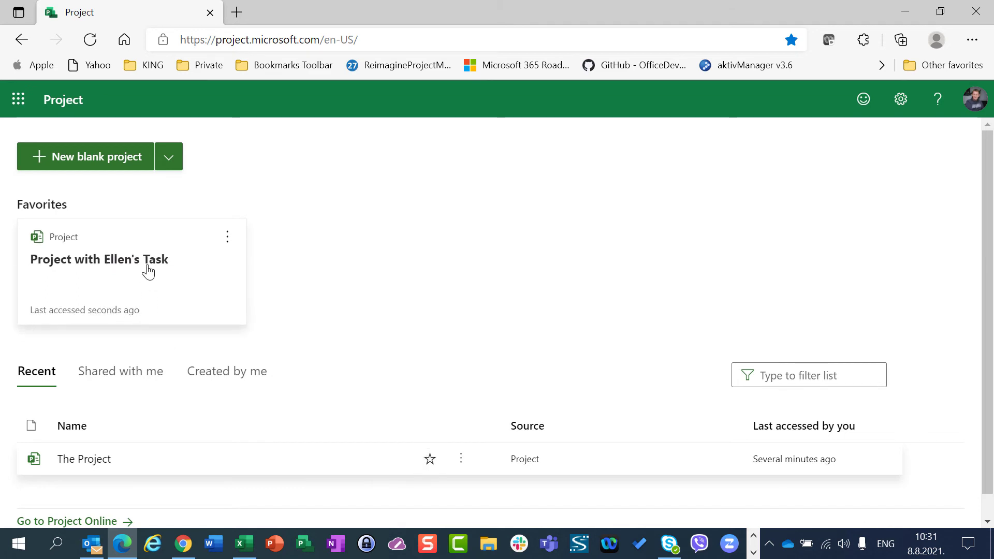
click(240, 247)
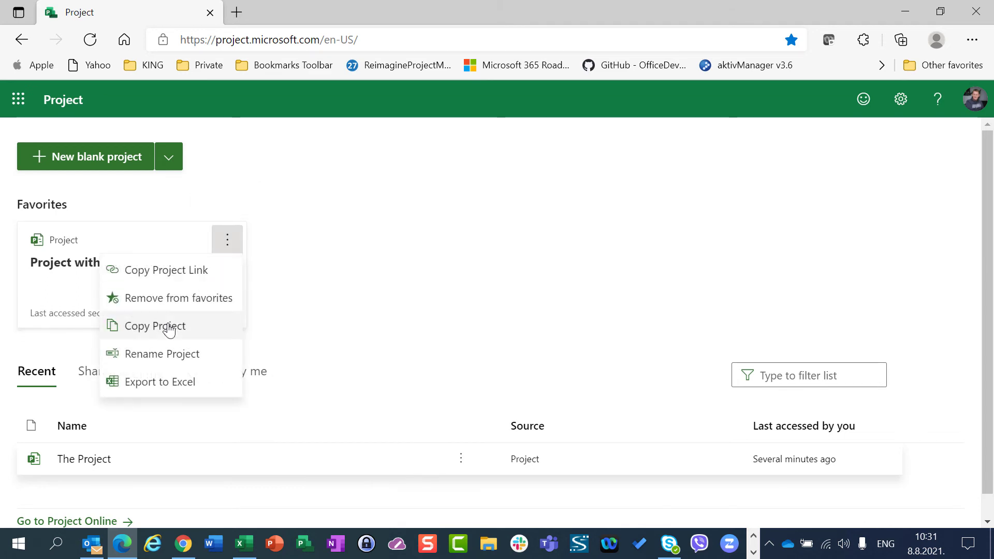
click(197, 299)
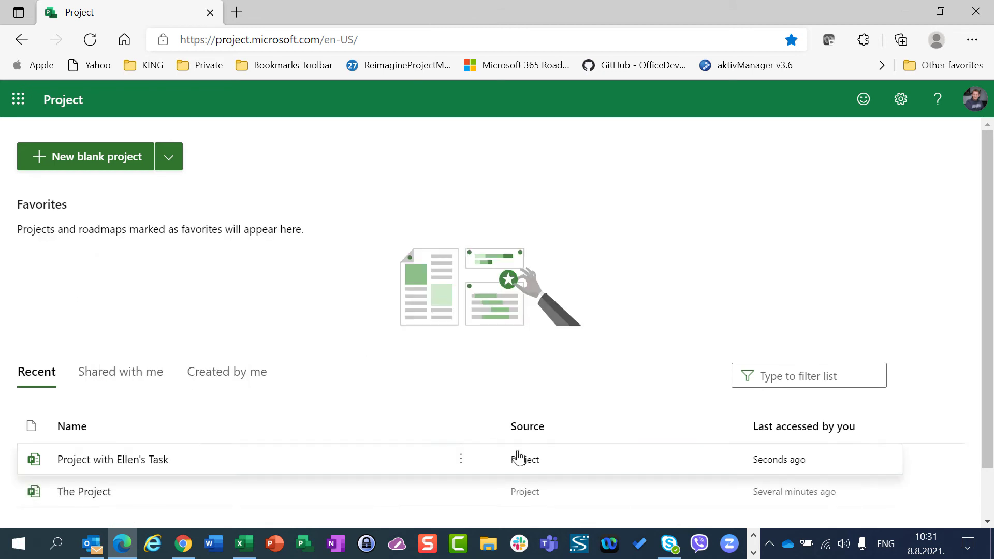
- Re-add Project with Ellen's Task to favorites from its row menu, unfavorite it again, then star The Project
click(457, 464)
click(412, 318)
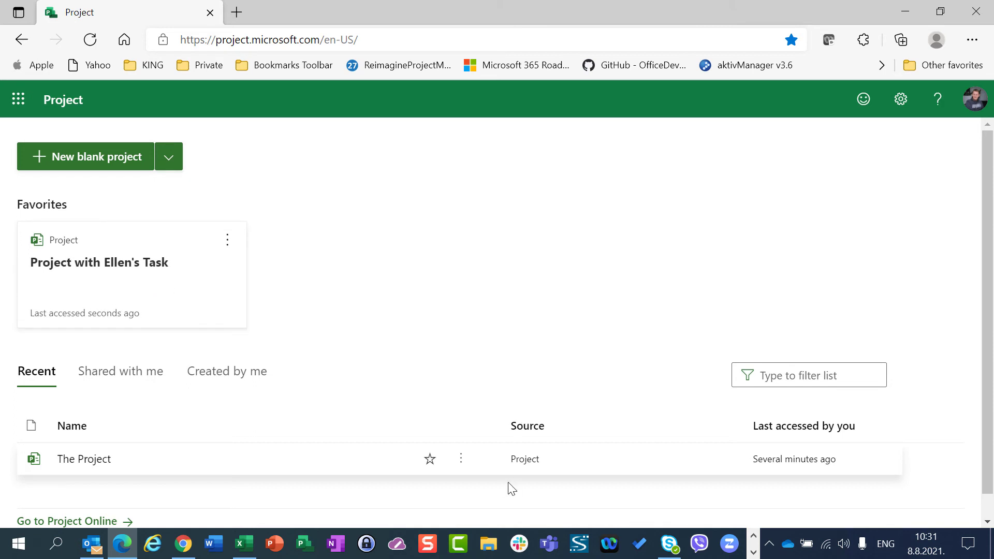
click(239, 251)
click(221, 298)
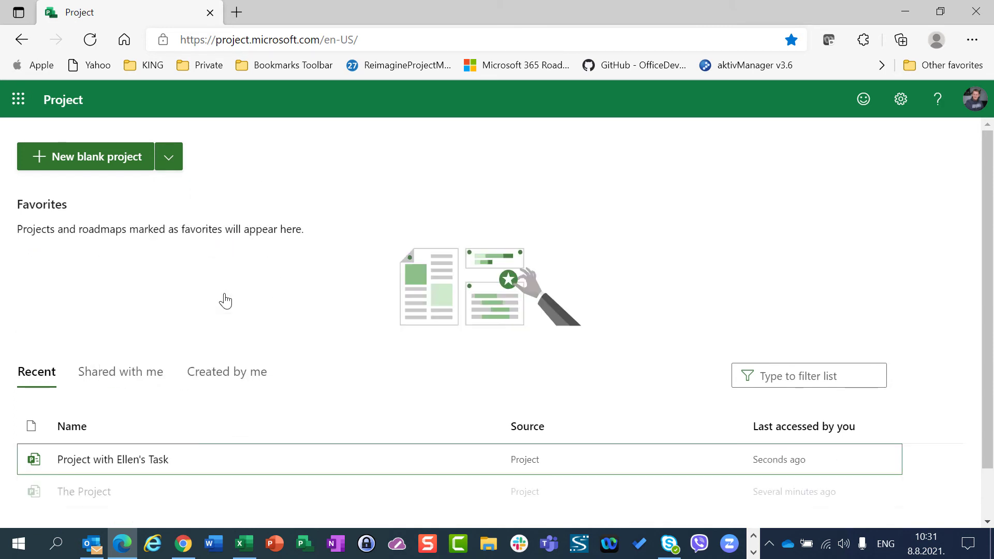
click(430, 492)
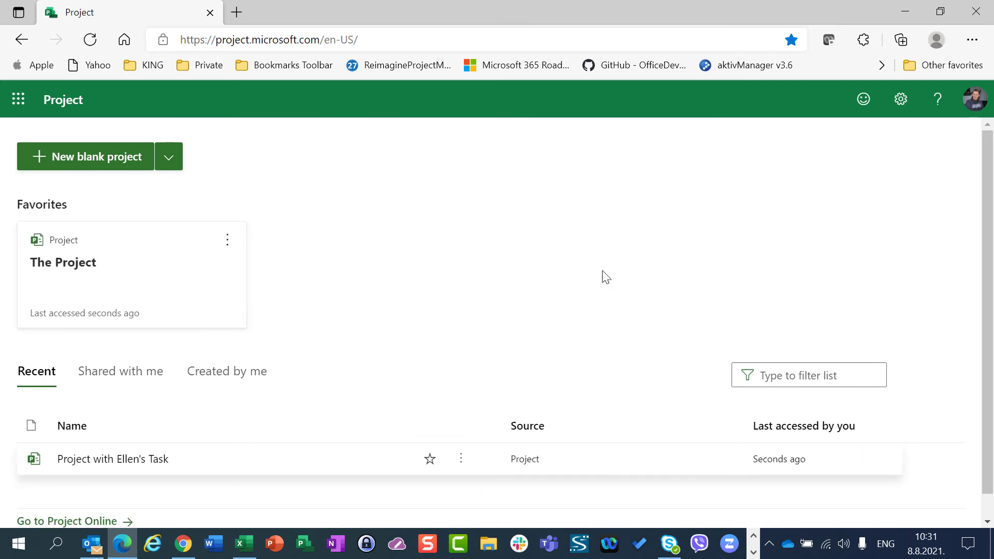
- Remove Project with Ellen's Task from the Recent list, then check the Shared with me and Created by me tabs
click(462, 462)
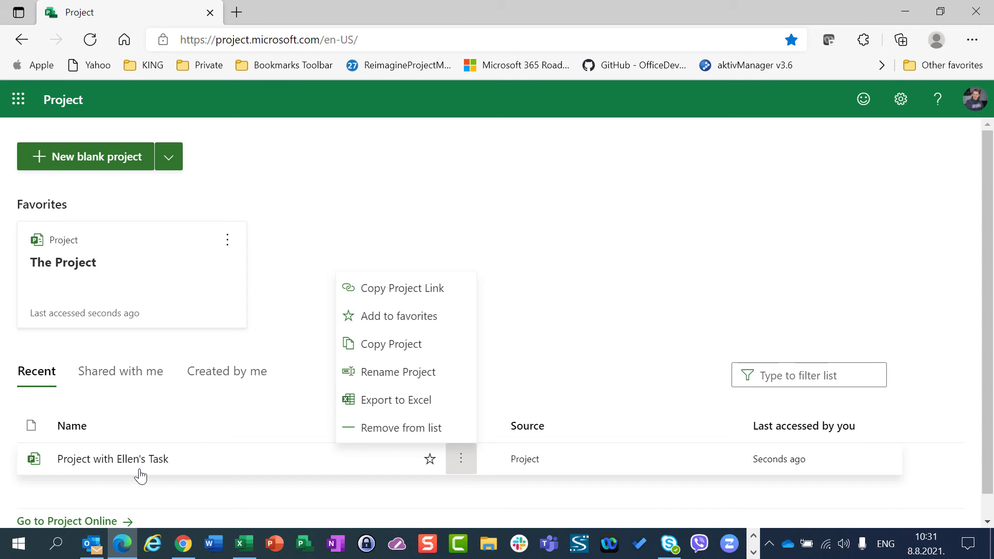
click(385, 438)
click(145, 380)
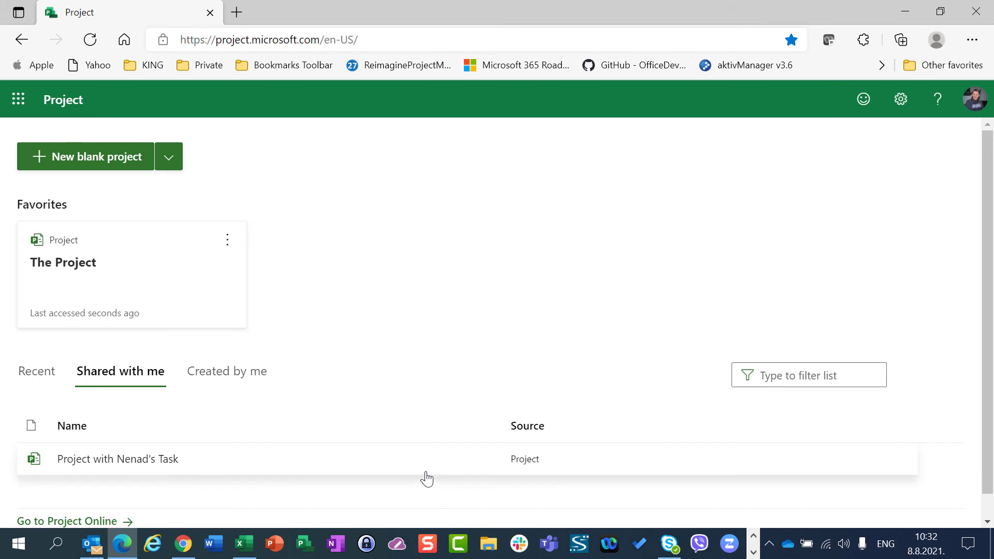
click(243, 361)
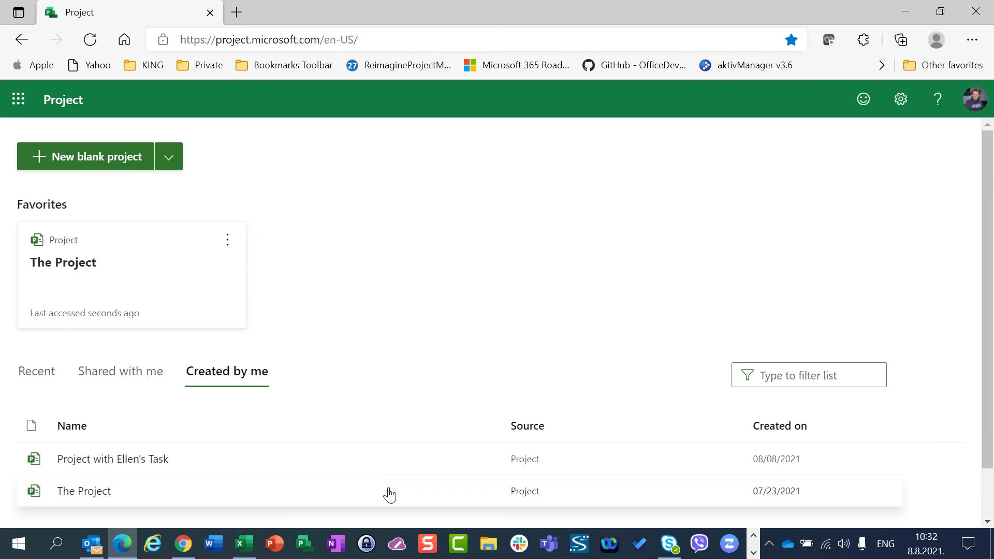
- Back on Recent, remove The Project from favorites using its card menu
click(23, 378)
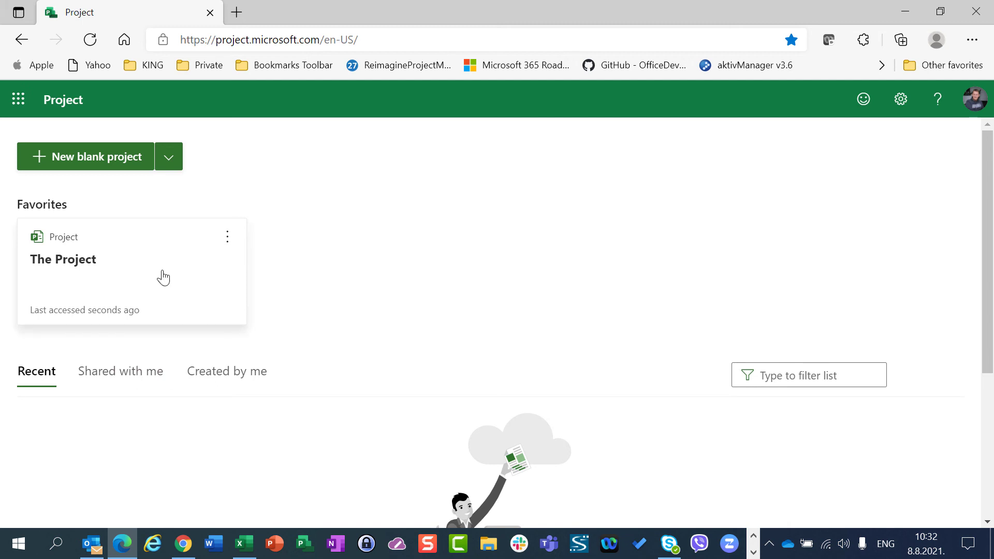
click(228, 238)
click(192, 302)
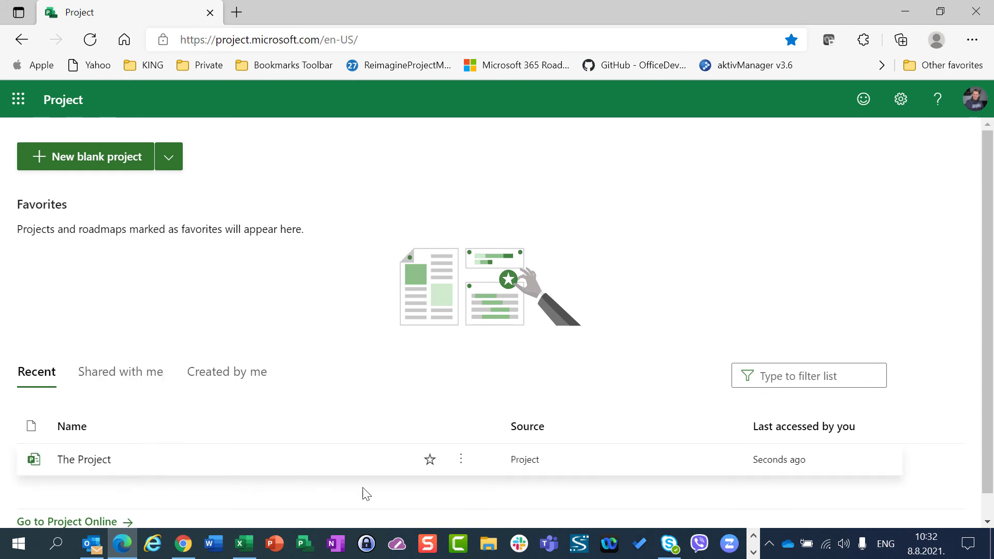
click(460, 466)
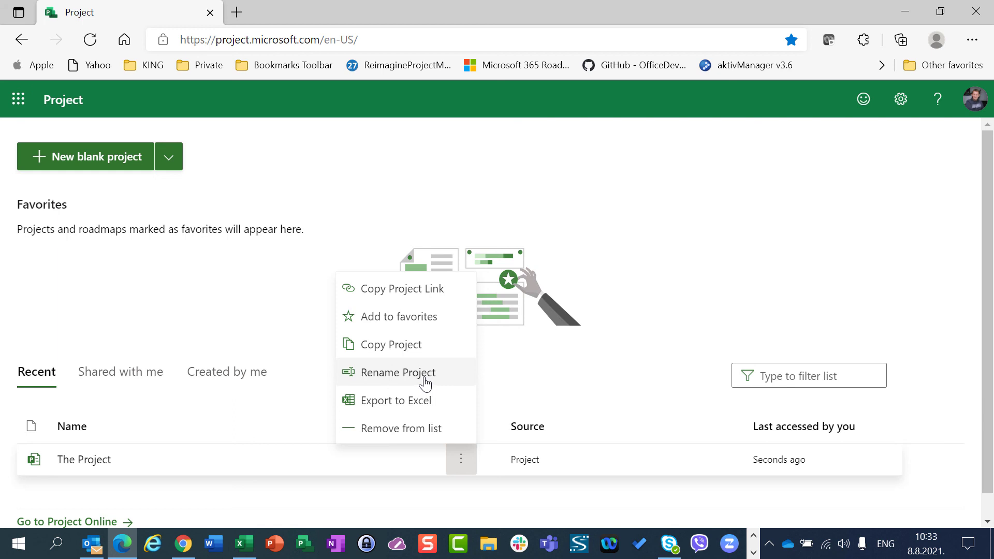
click(426, 383)
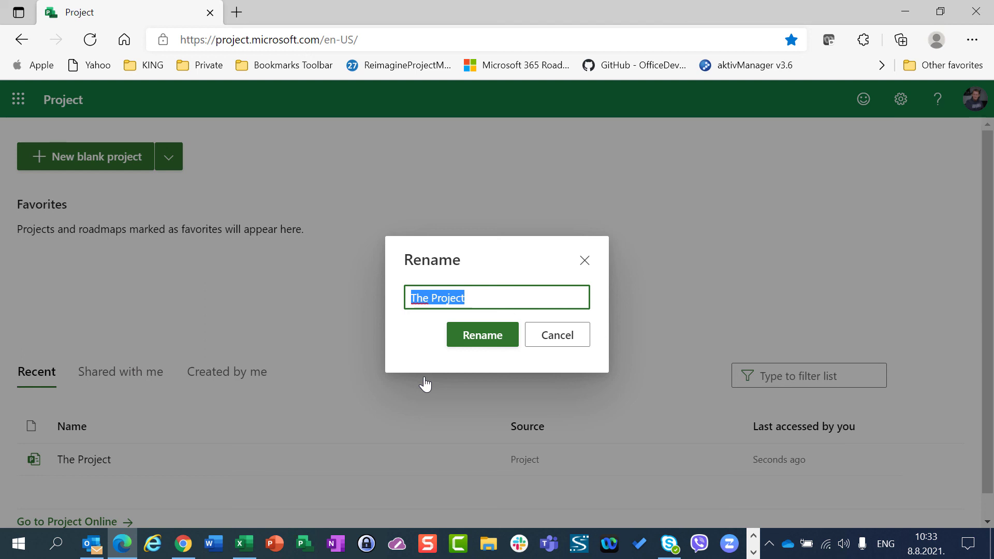
click(205, 315)
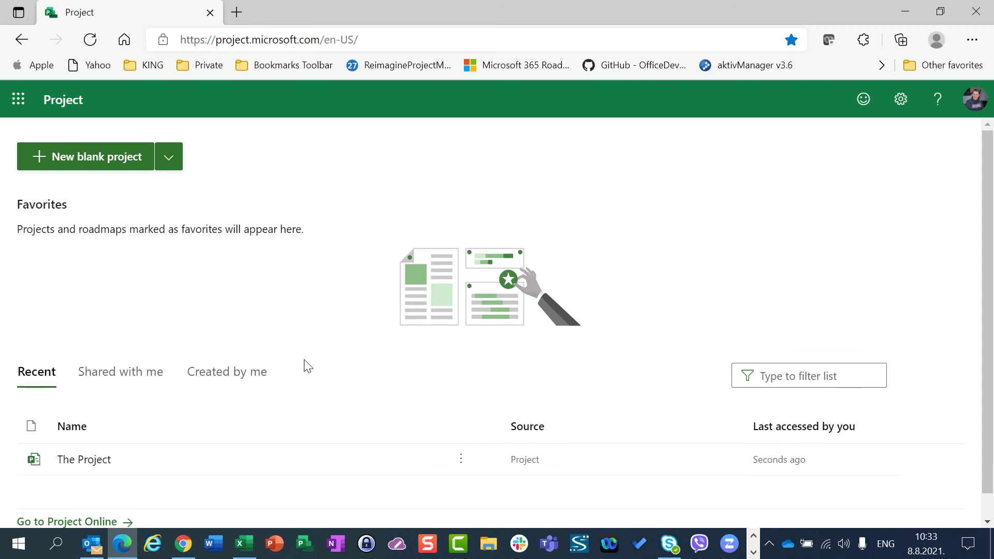
click(237, 387)
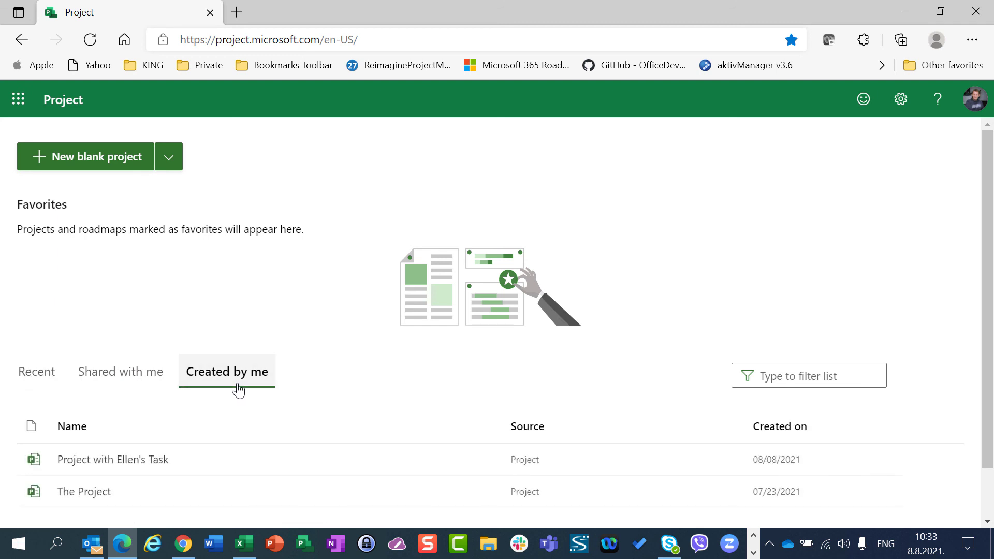
click(127, 381)
click(40, 373)
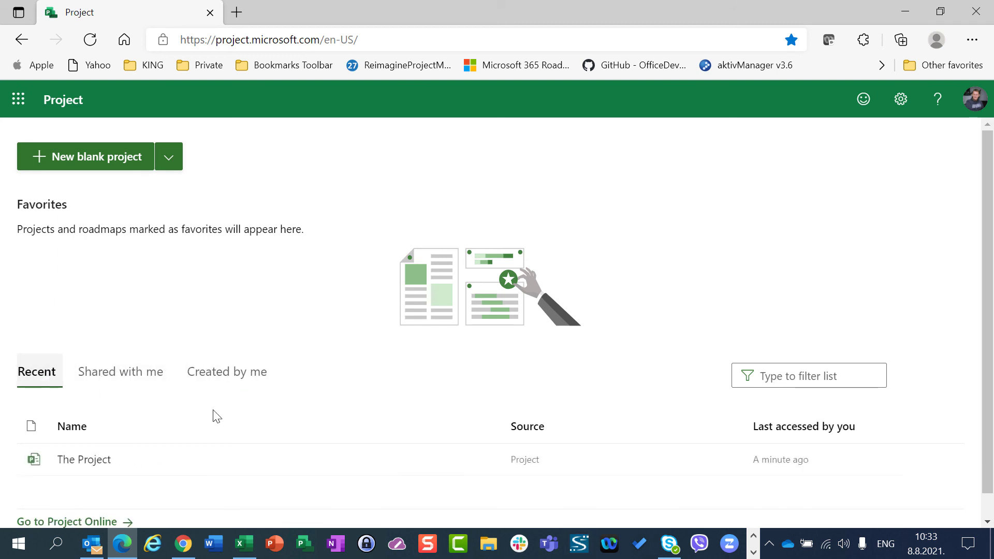